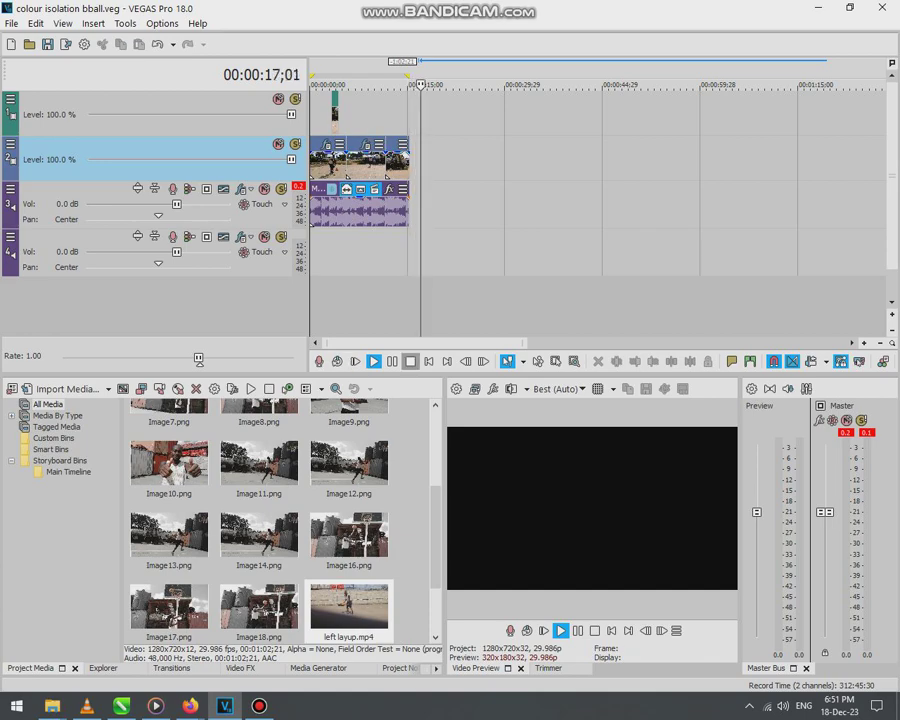
Step: Add only the video of left layup.mp4 to the second track at the 00:00:29;29 mark
{"action": "key", "text": "space"}
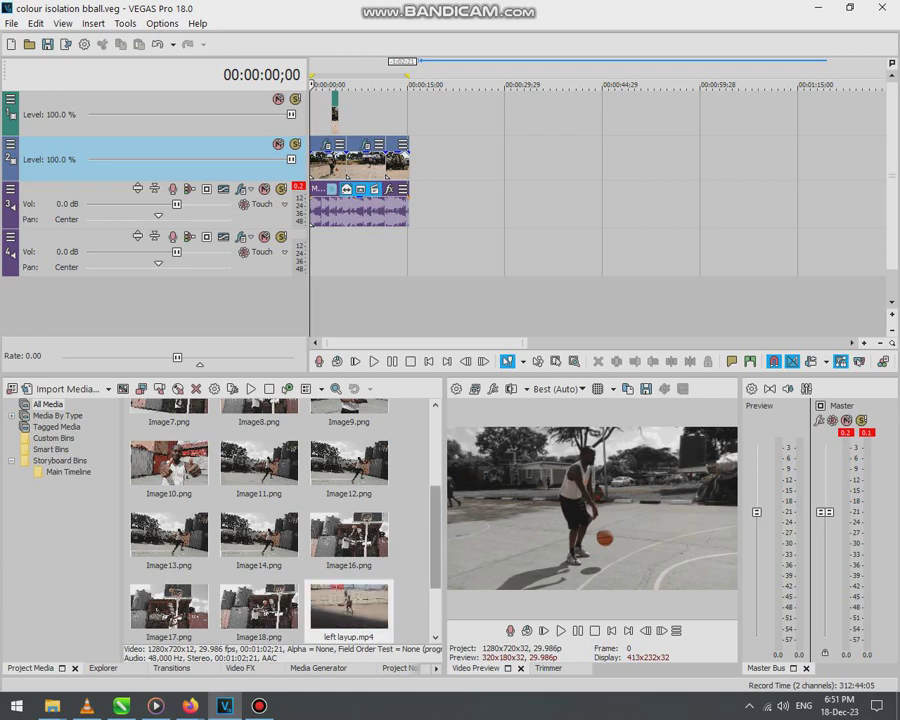
{"action": "left_click_drag", "start_coordinate": [435, 537], "coordinate": [435, 579]}
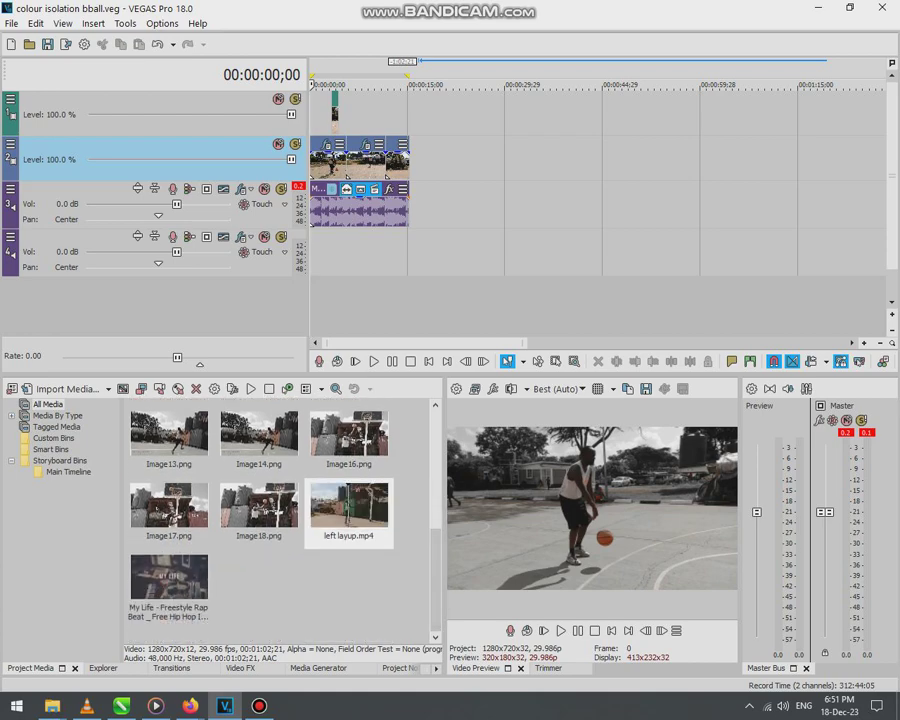
{"action": "left_click_drag", "start_coordinate": [349, 510], "coordinate": [505, 160]}
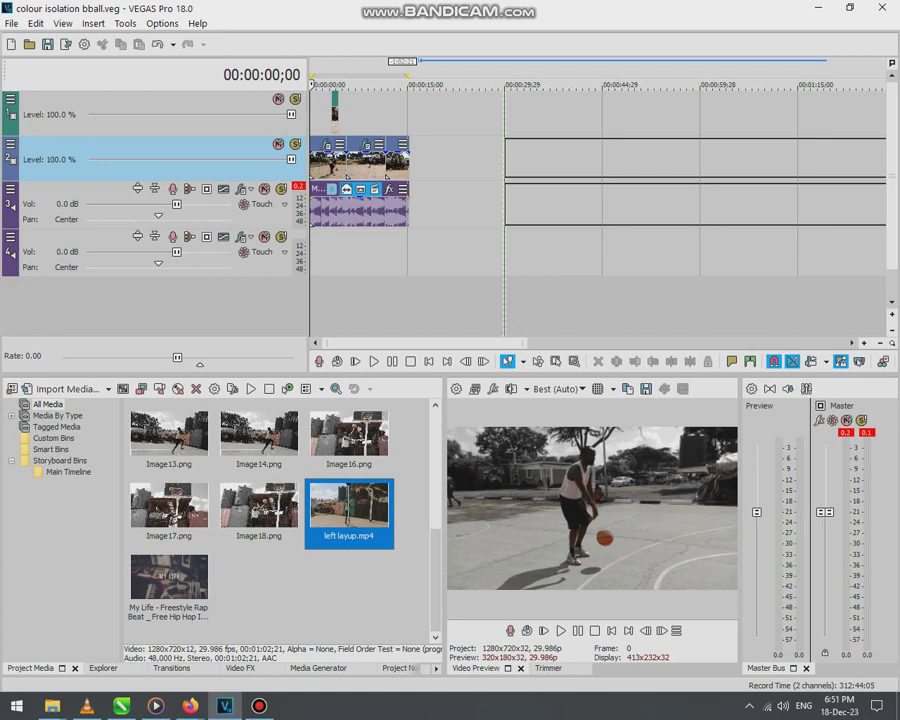
{"action": "left_click_drag", "start_coordinate": [505, 160], "coordinate": [510, 153]}
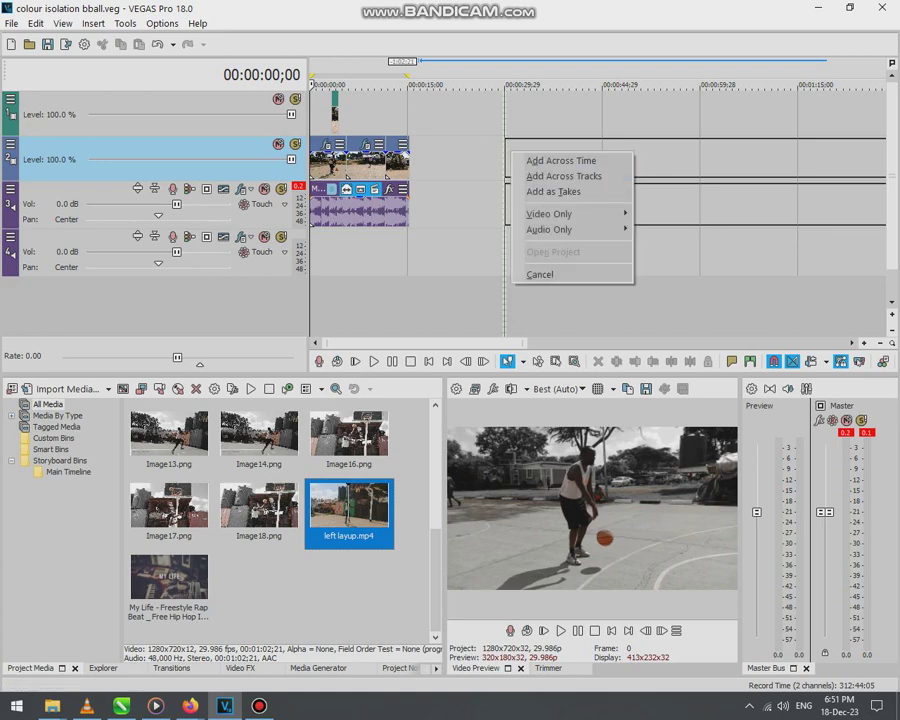
{"action": "mouse_move", "coordinate": [560, 214]}
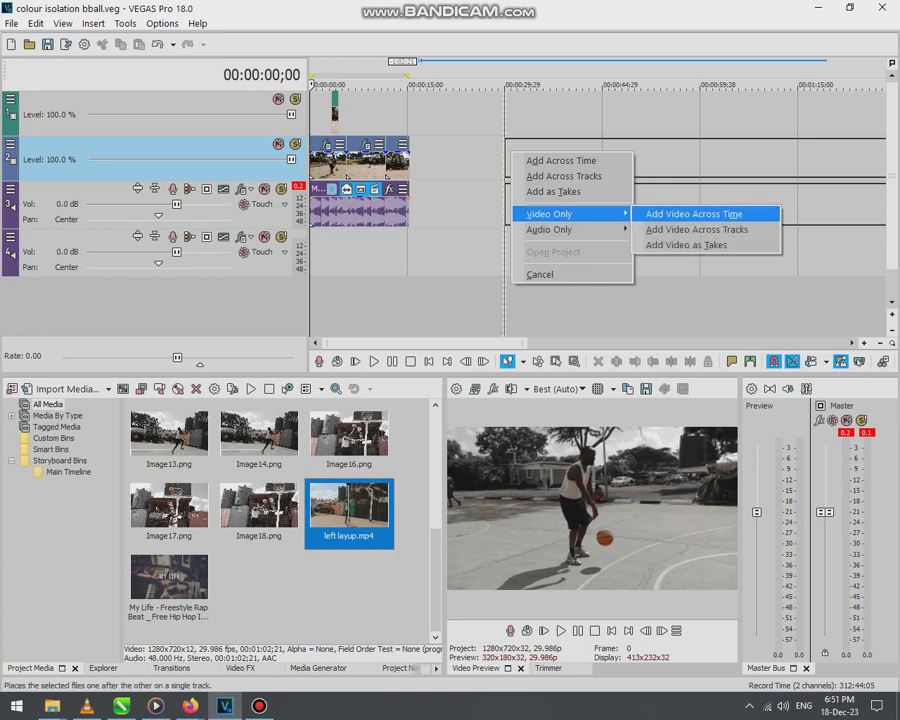
{"action": "left_click", "coordinate": [694, 214]}
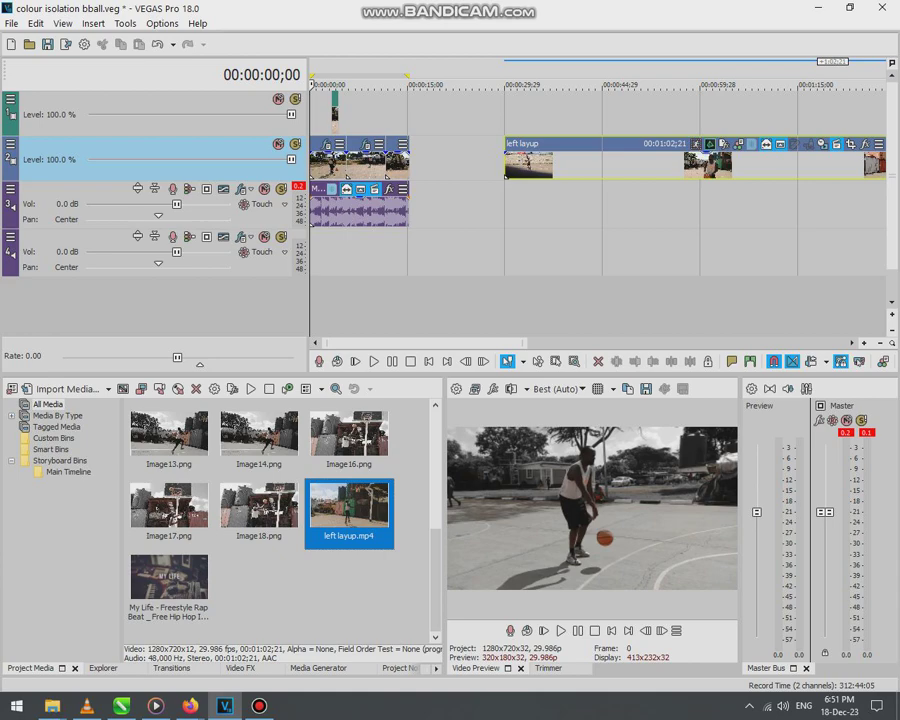
Step: Examine frames throughout the left layup clip to review the player, the ball and the surrounding colours
{"action": "left_click", "coordinate": [513, 85]}
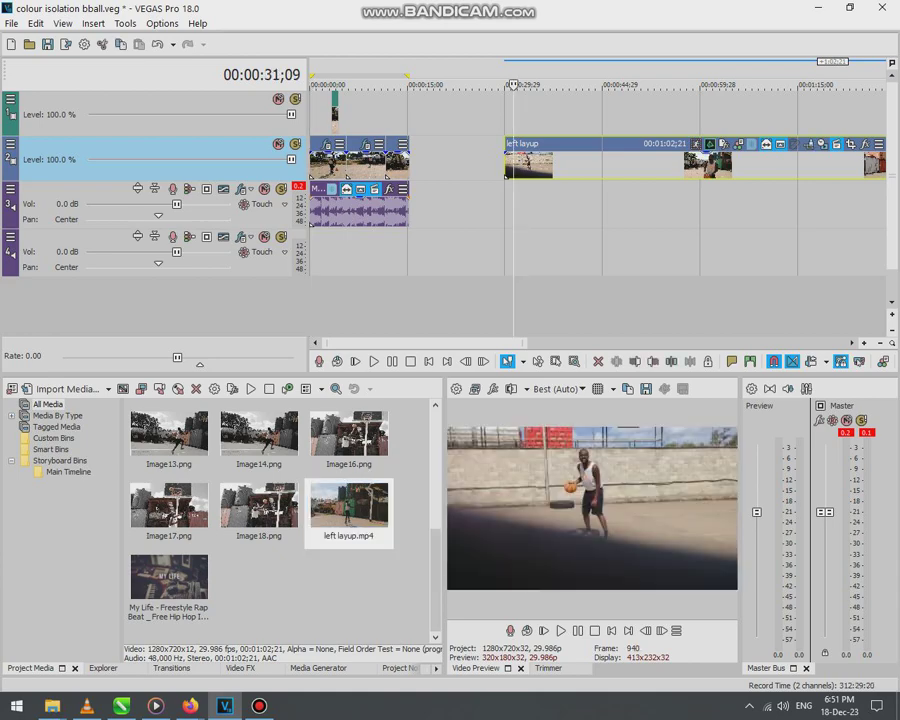
{"action": "left_click", "coordinate": [643, 85]}
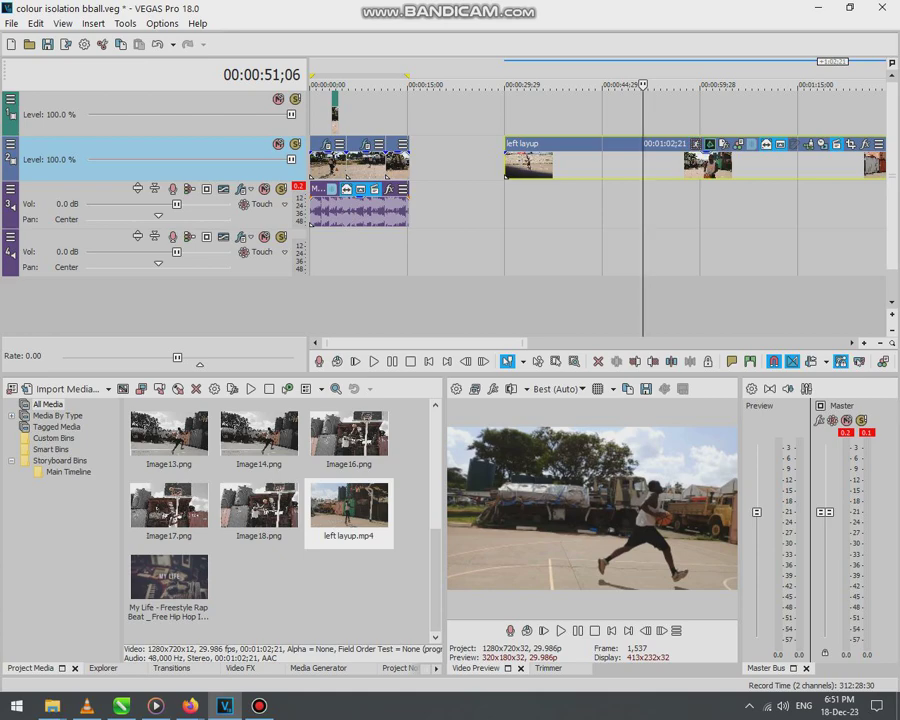
{"action": "left_click", "coordinate": [713, 85]}
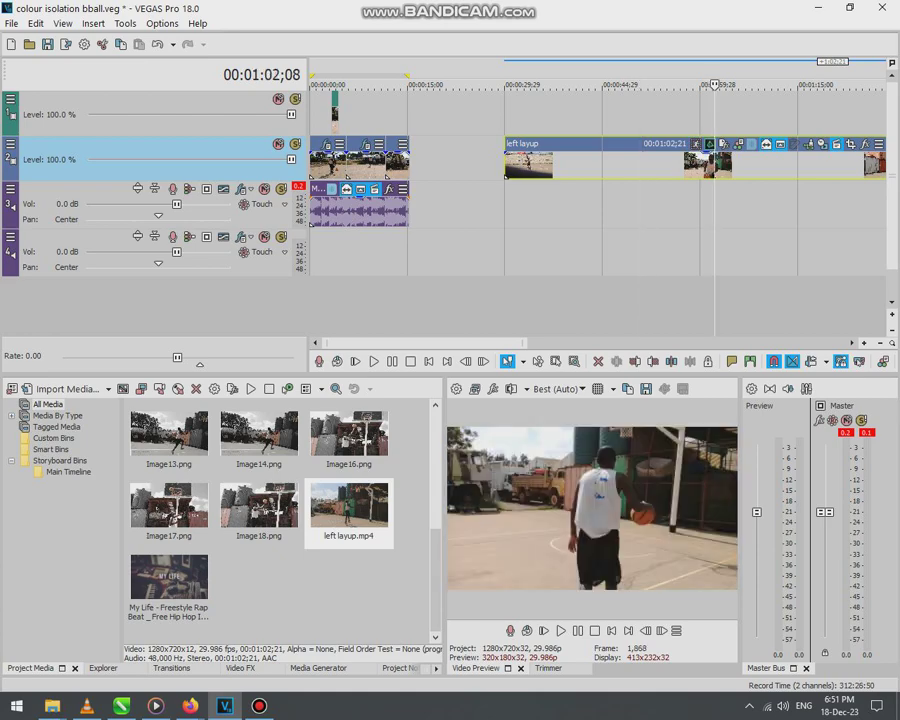
{"action": "left_click", "coordinate": [679, 85]}
{"action": "left_click", "coordinate": [651, 85]}
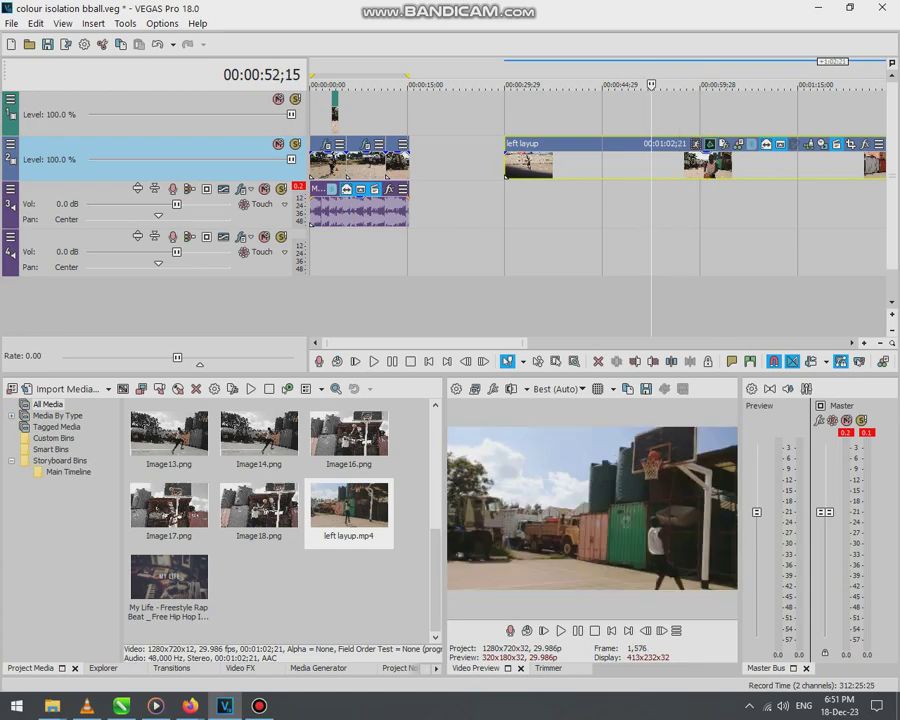
{"action": "left_click", "coordinate": [722, 85]}
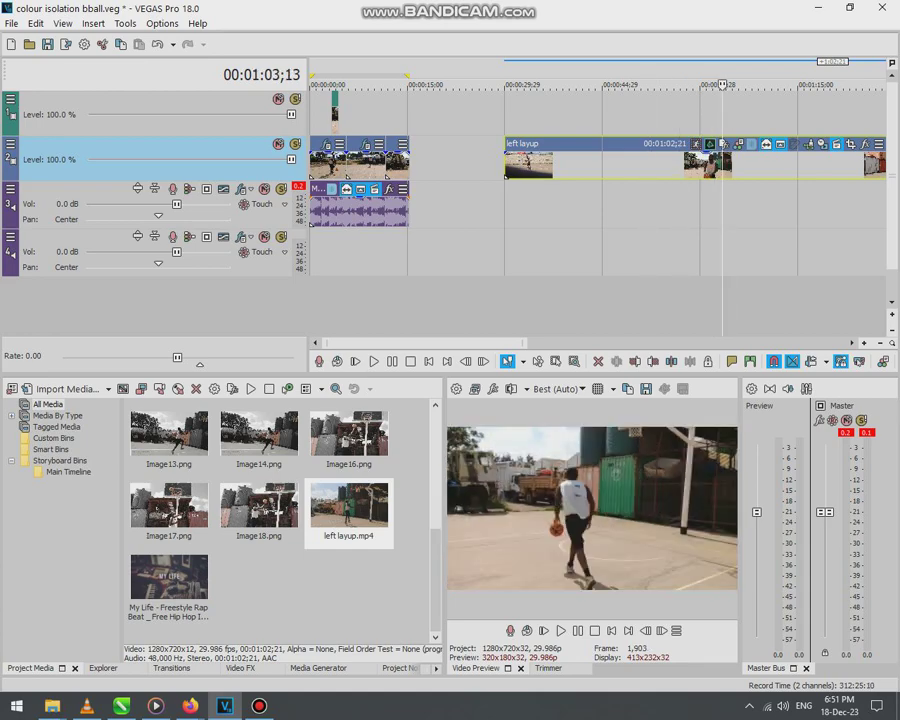
{"action": "left_click", "coordinate": [752, 85]}
{"action": "left_click", "coordinate": [779, 85]}
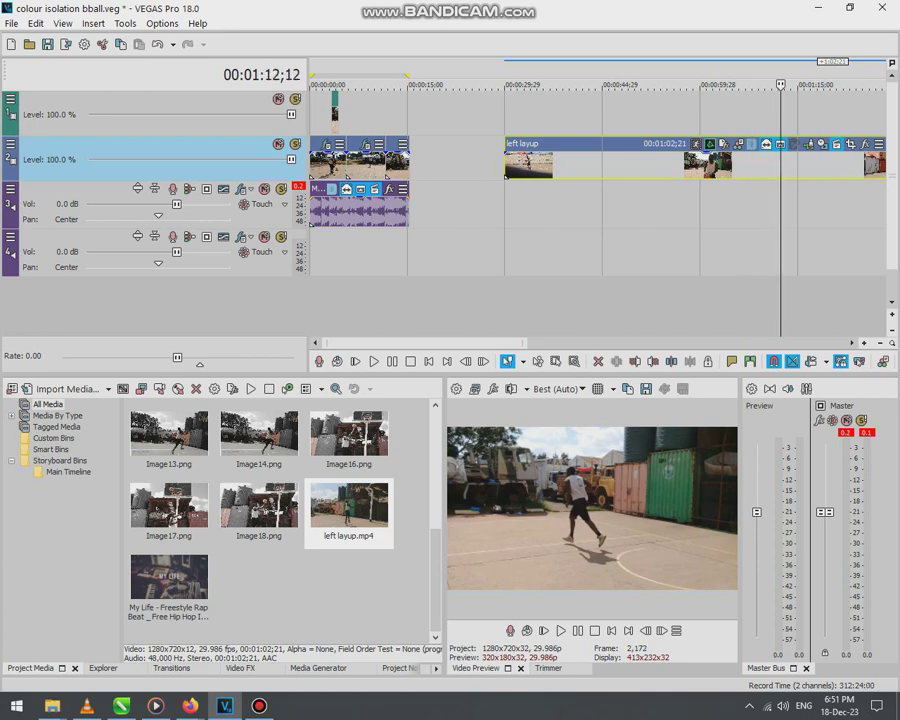
{"action": "left_click", "coordinate": [750, 85]}
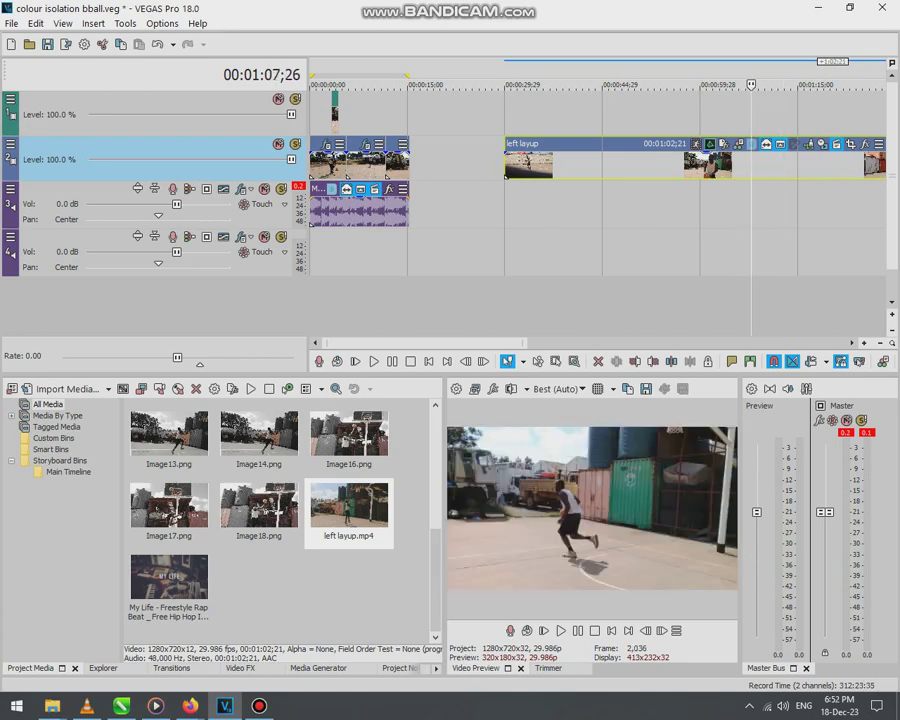
{"action": "left_click", "coordinate": [771, 85]}
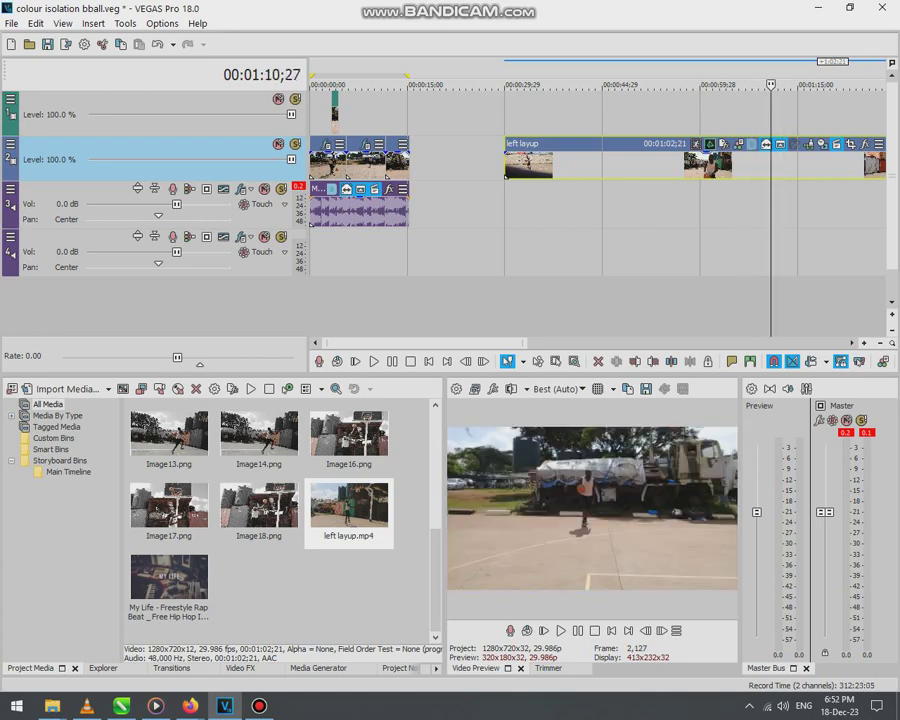
Step: Apply the default Color Corrector (Secondary) effect to the left layup clip and bring its settings into view
{"action": "left_click", "coordinate": [240, 668]}
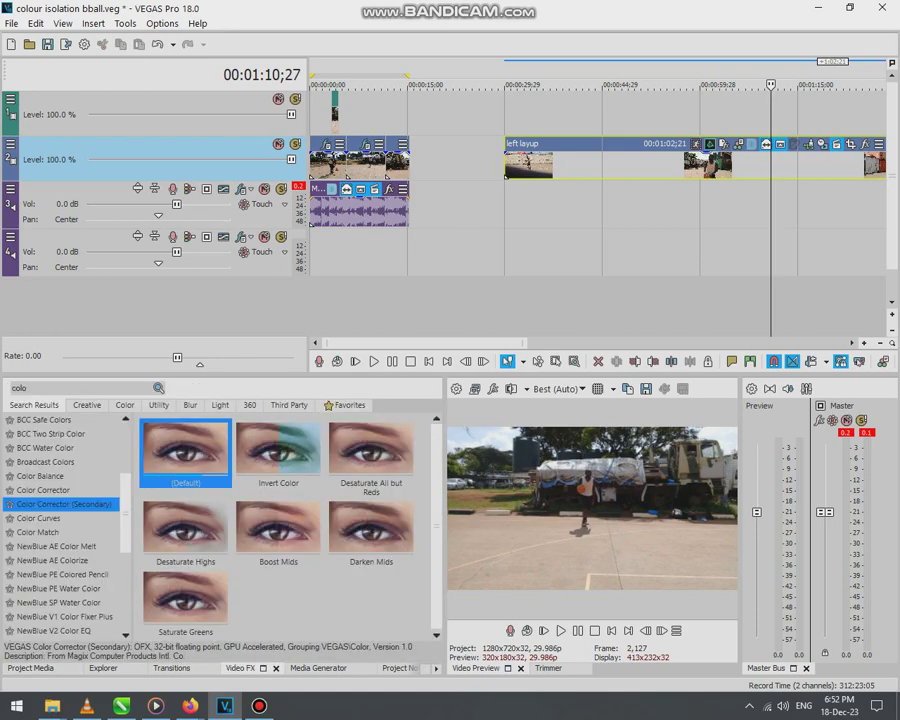
{"action": "left_click", "coordinate": [711, 160]}
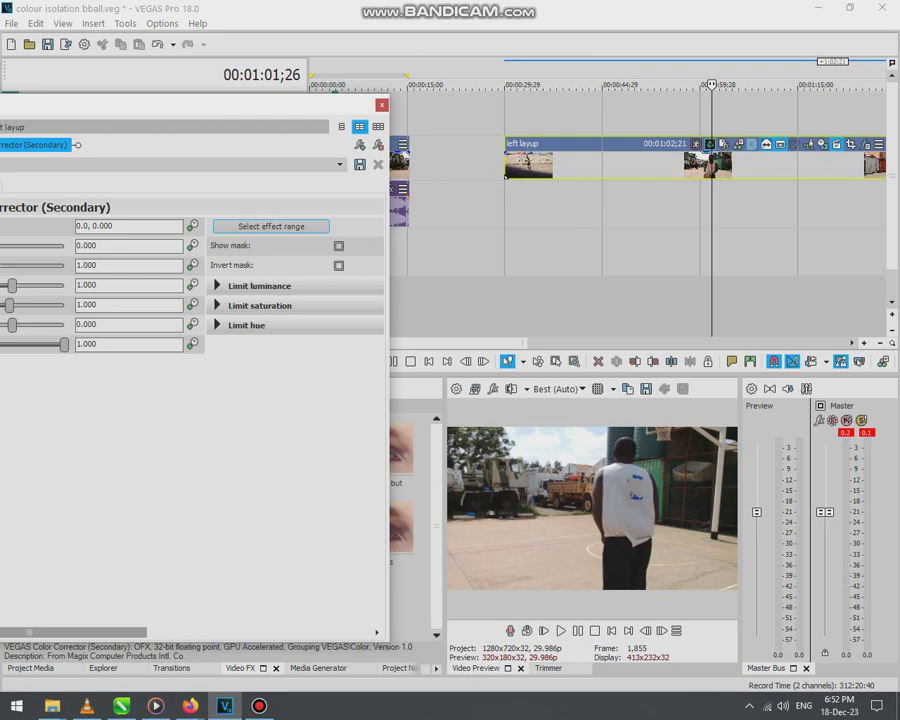
{"action": "left_click_drag", "start_coordinate": [190, 105], "coordinate": [229, 89]}
{"action": "left_click_drag", "start_coordinate": [41, 89], "coordinate": [93, 68]}
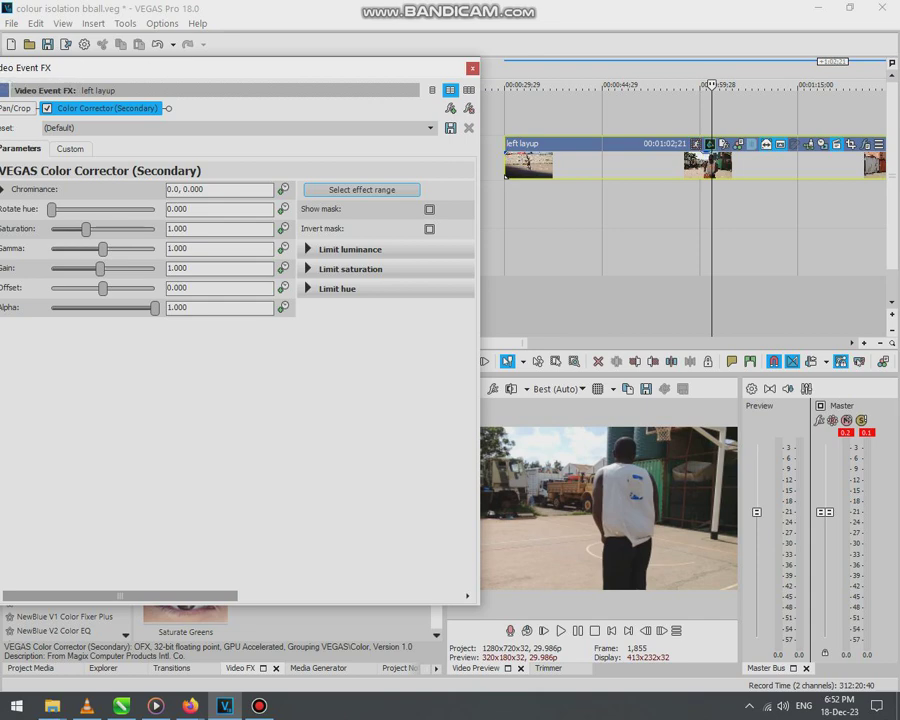
Step: Show the frame of the player holding the basketball near the hoop, and arrange the effect window so its controls are fully visible
{"action": "left_click", "coordinate": [686, 165]}
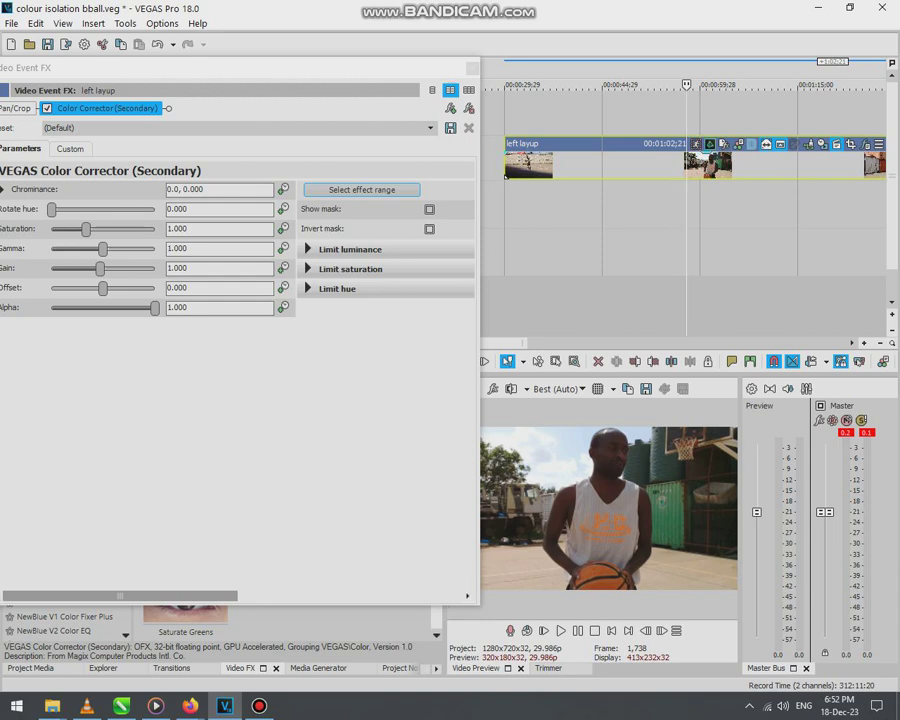
{"action": "left_click_drag", "start_coordinate": [338, 603], "coordinate": [338, 650]}
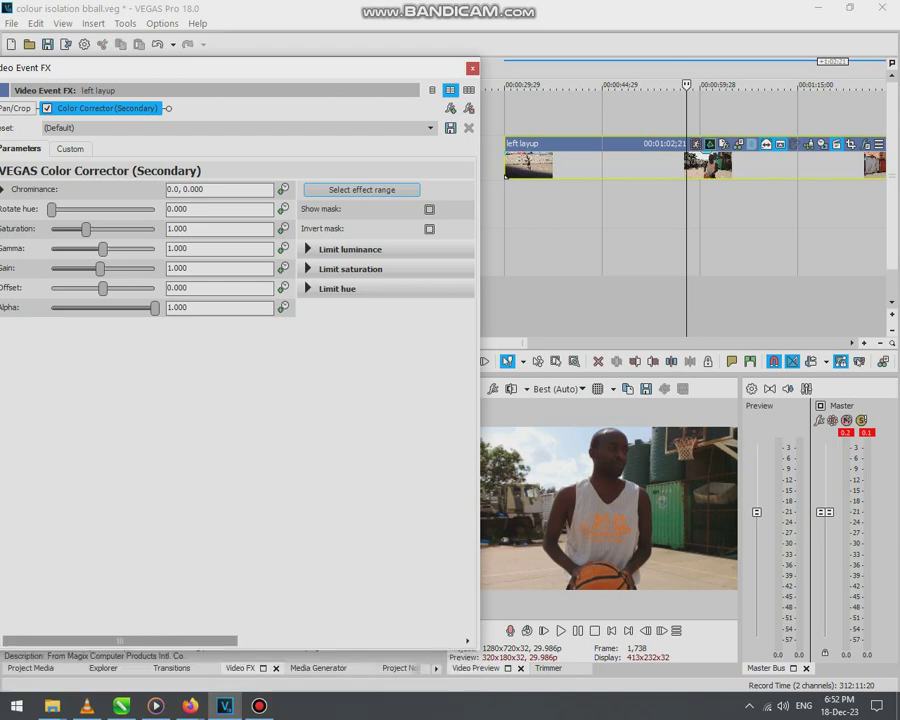
{"action": "mouse_move", "coordinate": [50, 67]}
{"action": "left_mouse_down"}
{"action": "mouse_move", "coordinate": [12, 67]}
{"action": "mouse_move", "coordinate": [39, 67]}
{"action": "left_mouse_up"}
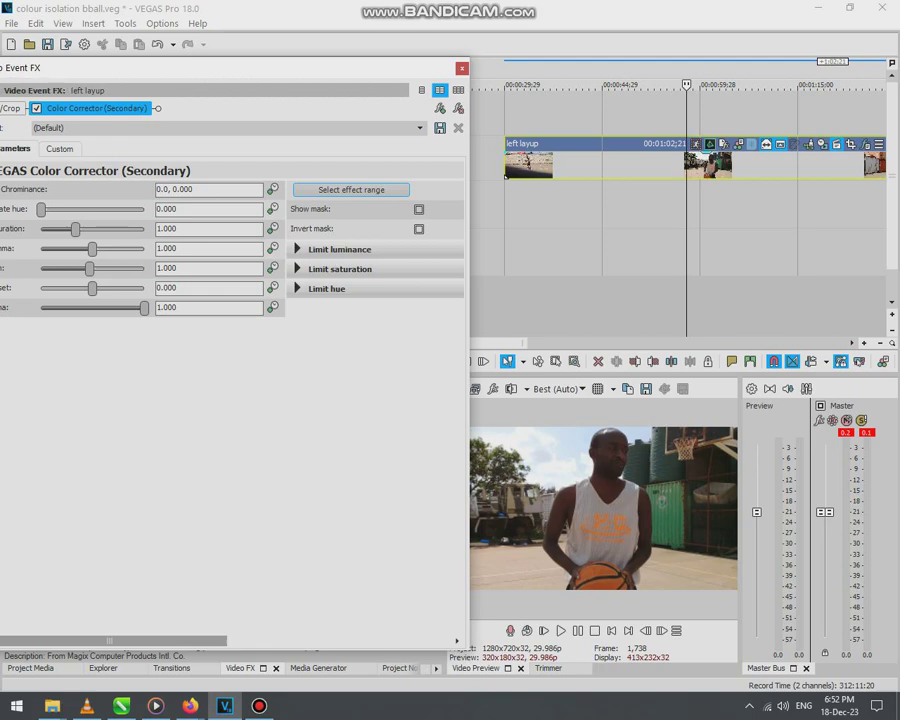
{"action": "mouse_move", "coordinate": [2, 67]}
{"action": "left_mouse_down"}
{"action": "mouse_move", "coordinate": [64, 67]}
{"action": "mouse_move", "coordinate": [12, 67]}
{"action": "left_mouse_up"}
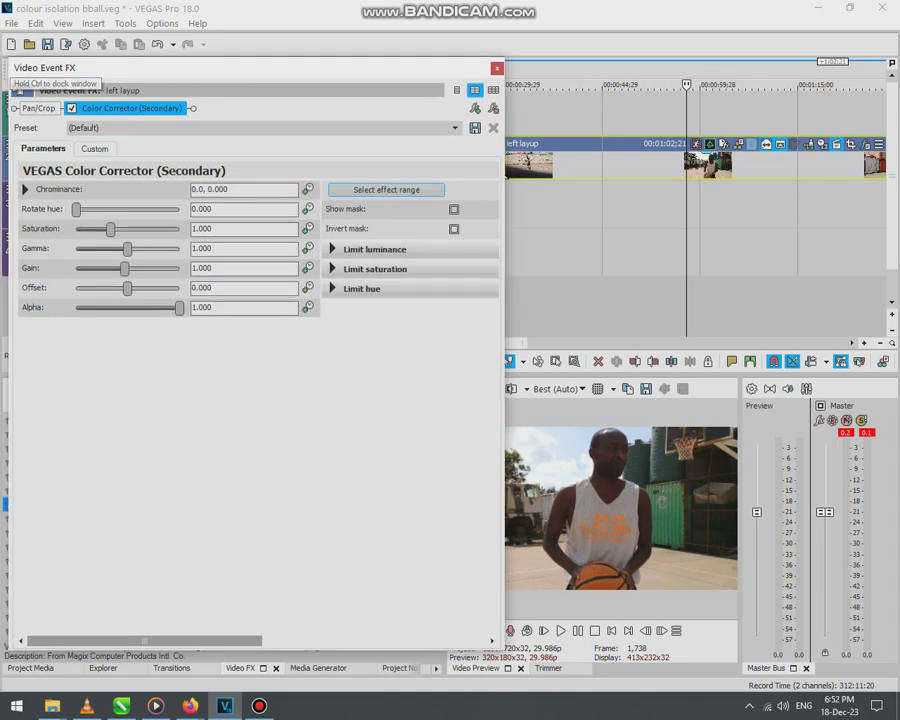
Step: Sample the basketball's colour as the effect range, invert the mask and set Saturation to 0.000
{"action": "left_click", "coordinate": [94, 148]}
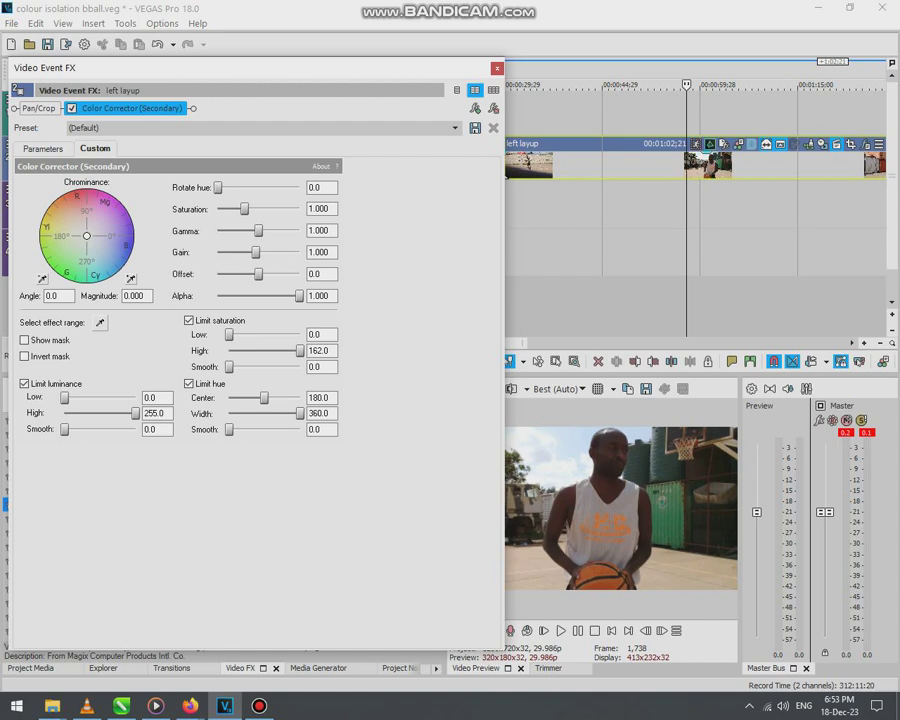
{"action": "left_click", "coordinate": [99, 322]}
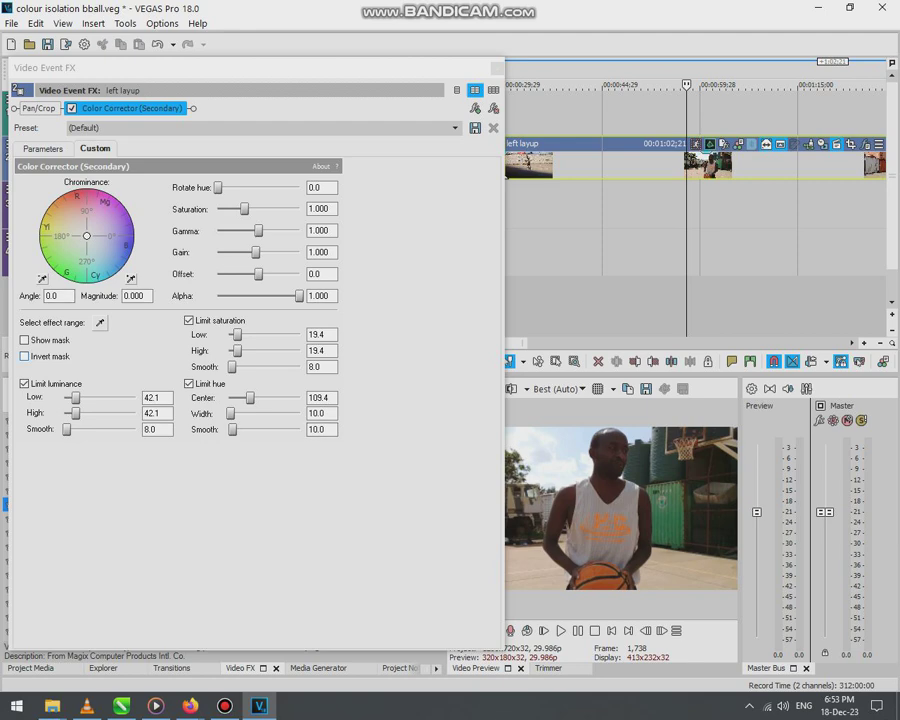
{"action": "left_click", "coordinate": [24, 356]}
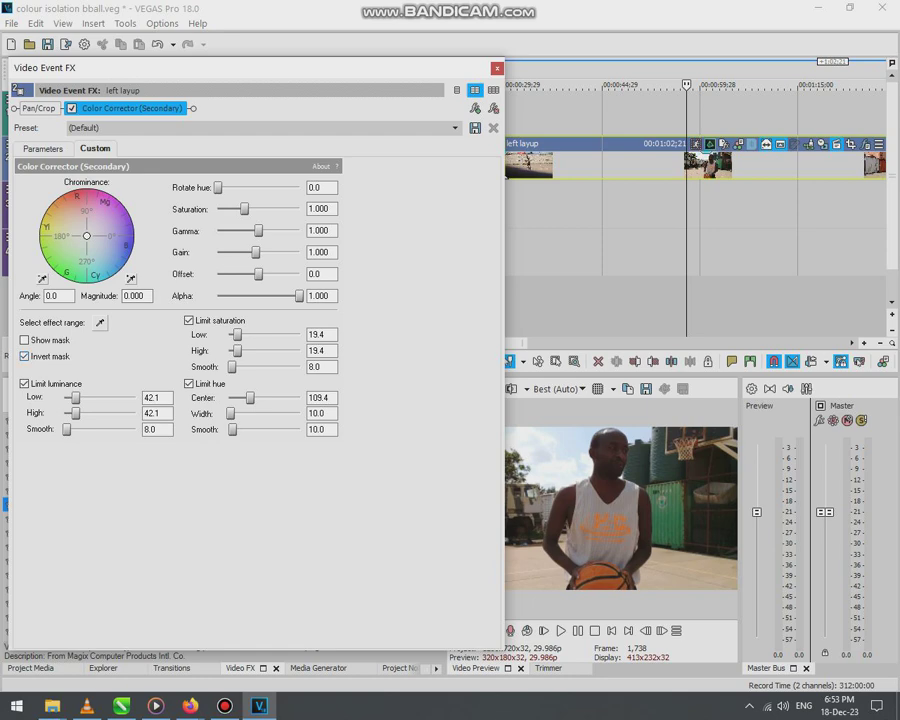
{"action": "left_click_drag", "start_coordinate": [244, 209], "coordinate": [218, 209]}
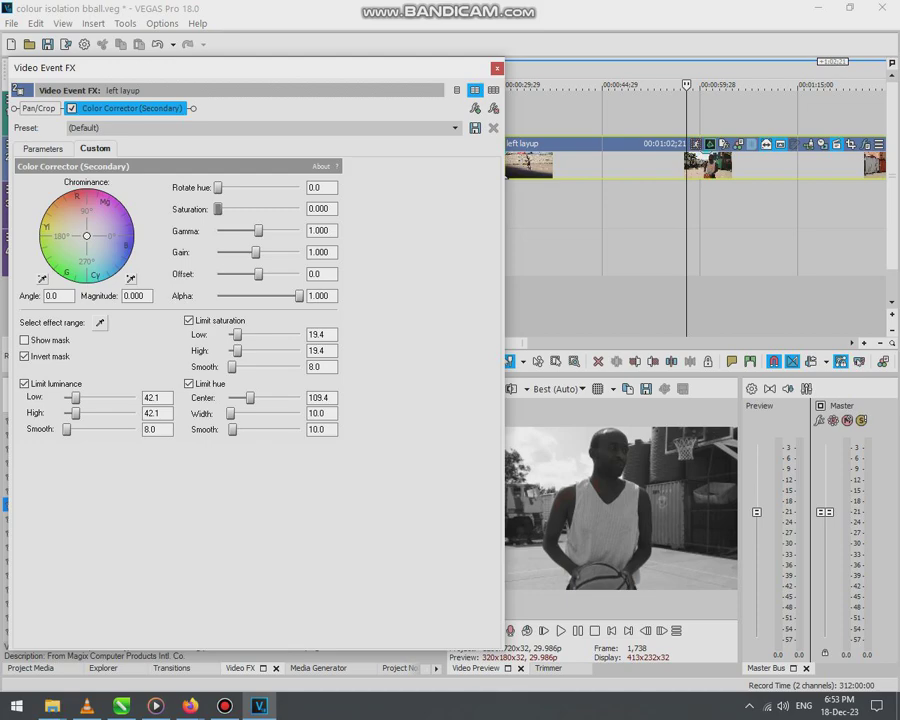
Step: Widen the luminance limit to Low 0.0 and High 255.0
{"action": "left_click_drag", "start_coordinate": [30, 68], "coordinate": [7, 42]}
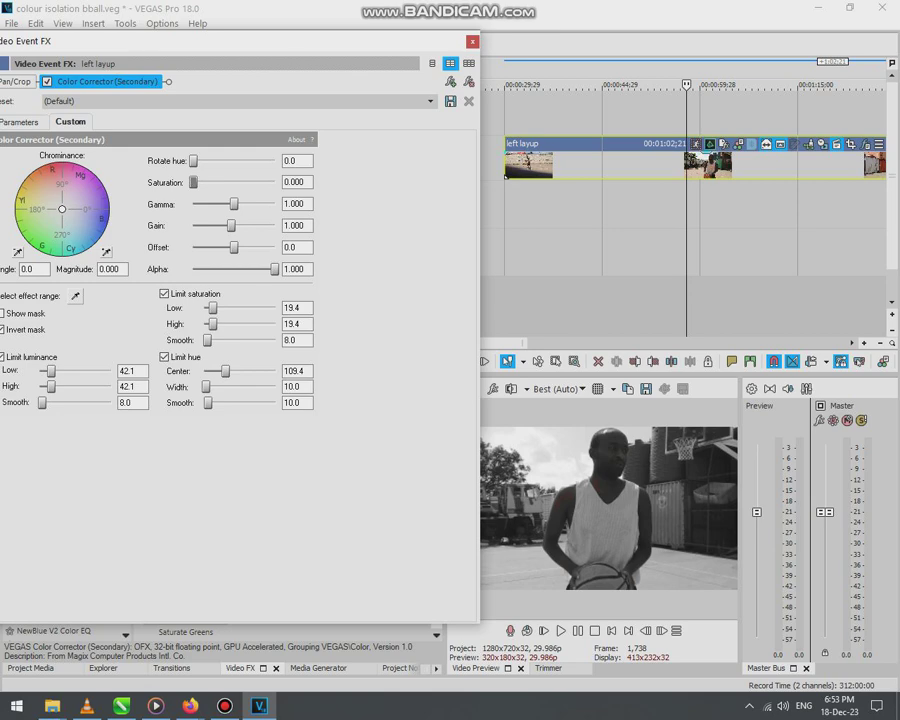
{"action": "mouse_move", "coordinate": [7, 42]}
{"action": "left_mouse_down"}
{"action": "mouse_move", "coordinate": [12, 21]}
{"action": "mouse_move", "coordinate": [52, 17]}
{"action": "mouse_move", "coordinate": [28, 17]}
{"action": "mouse_move", "coordinate": [20, 40]}
{"action": "left_mouse_up"}
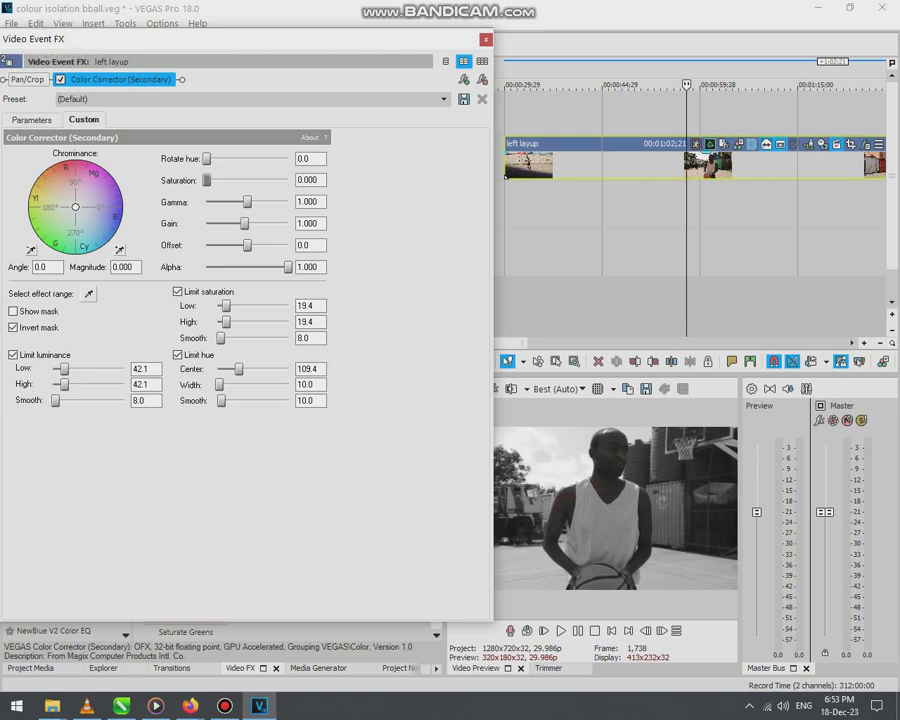
{"action": "left_click_drag", "start_coordinate": [65, 369], "coordinate": [53, 369]}
{"action": "left_click_drag", "start_coordinate": [65, 384], "coordinate": [124, 384]}
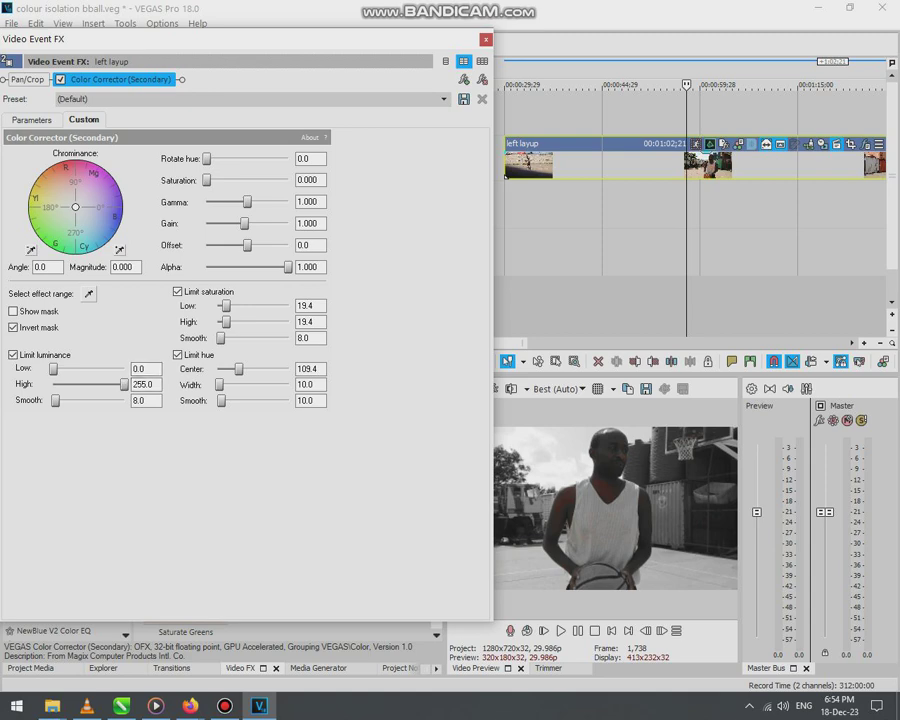
Step: Widen the saturation limit to Low 0.0 and High 162.0, with Smooth at 162.0
{"action": "left_click_drag", "start_coordinate": [226, 306], "coordinate": [288, 322]}
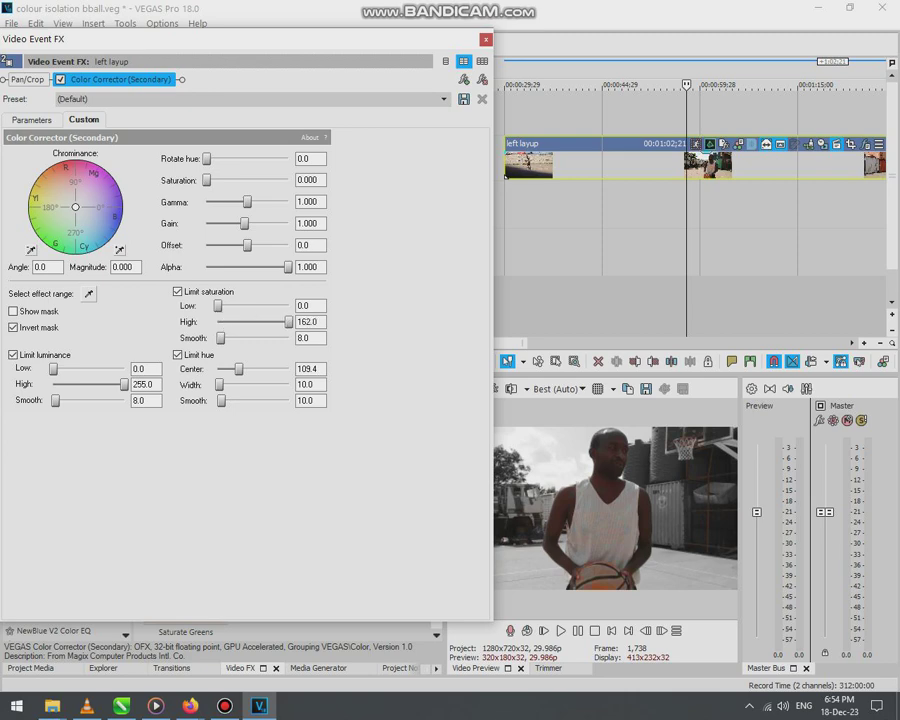
{"action": "left_click_drag", "start_coordinate": [246, 39], "coordinate": [169, 45]}
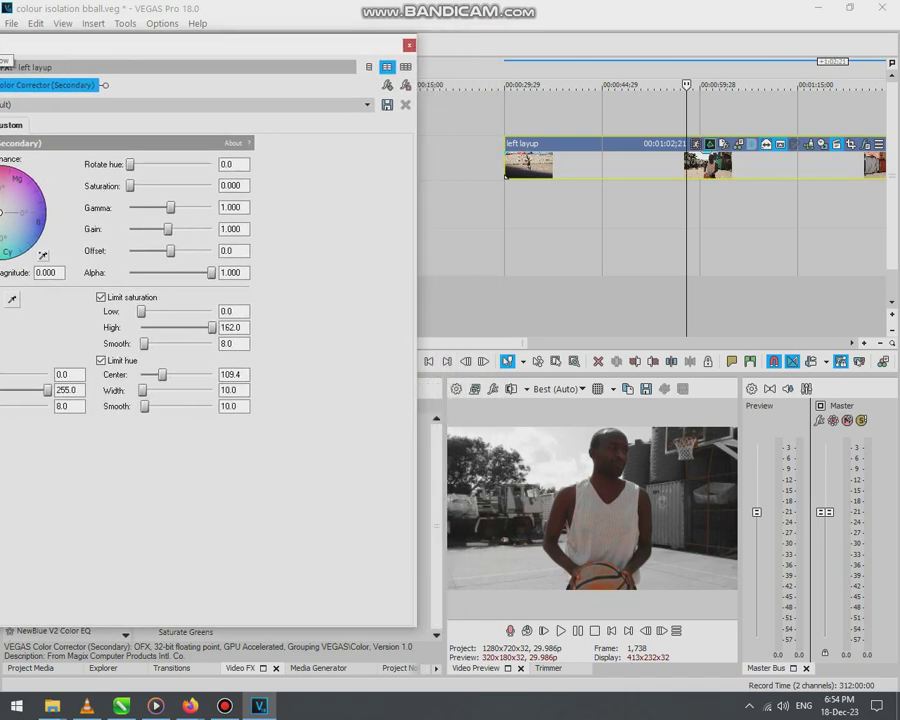
{"action": "left_click_drag", "start_coordinate": [3, 44], "coordinate": [22, 43]}
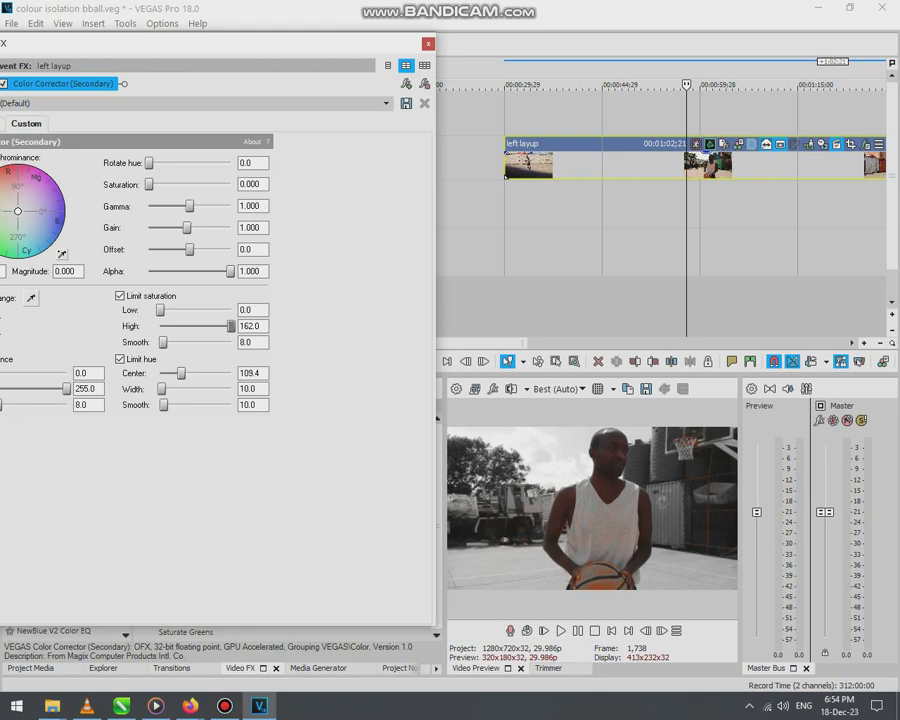
{"action": "left_click_drag", "start_coordinate": [163, 342], "coordinate": [231, 342]}
Step: Check the colour isolation of the basketball at several points along the left layup clip
{"action": "left_click", "coordinate": [608, 162]}
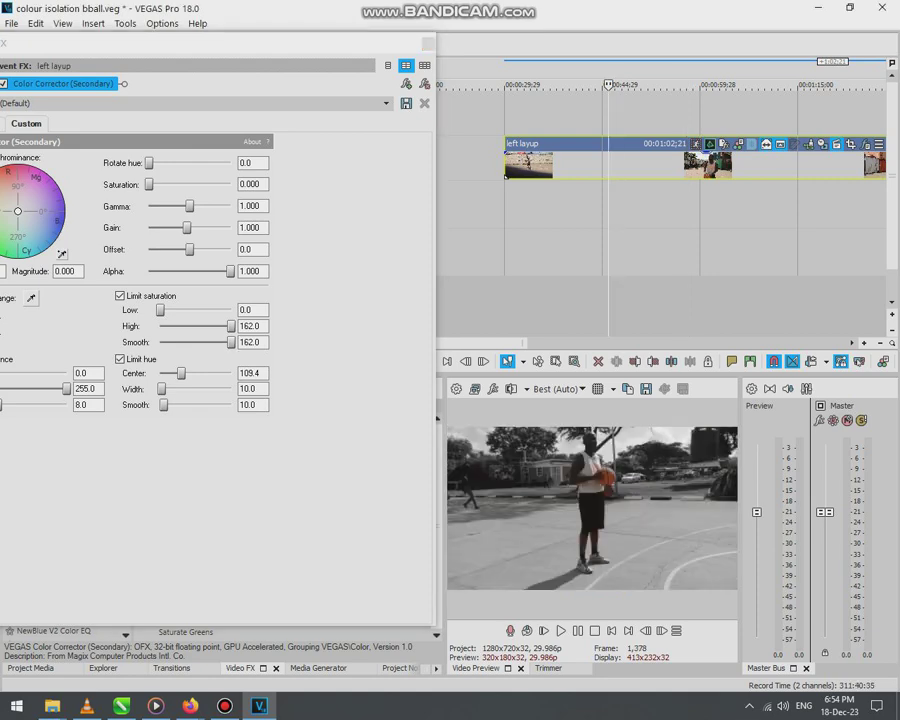
{"action": "left_click", "coordinate": [576, 164]}
{"action": "left_click", "coordinate": [628, 164]}
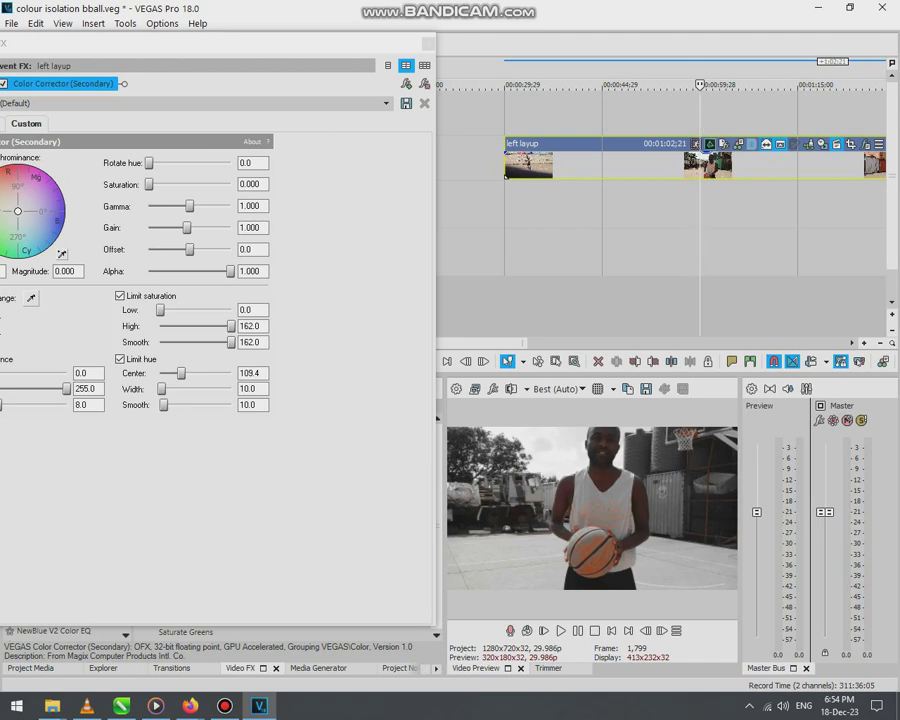
{"action": "left_click", "coordinate": [759, 165]}
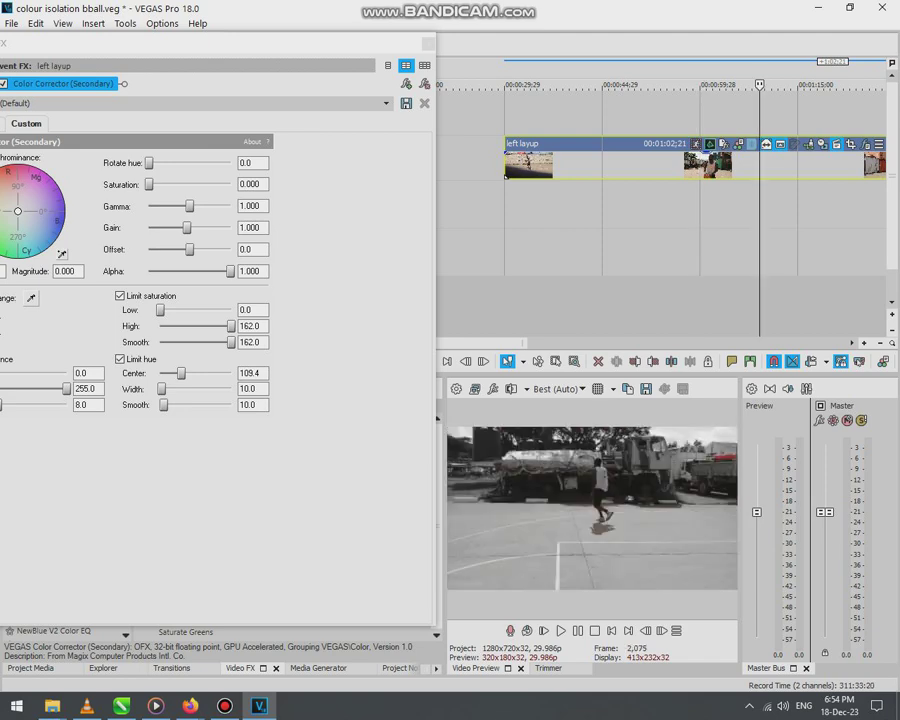
{"action": "left_click", "coordinate": [797, 165]}
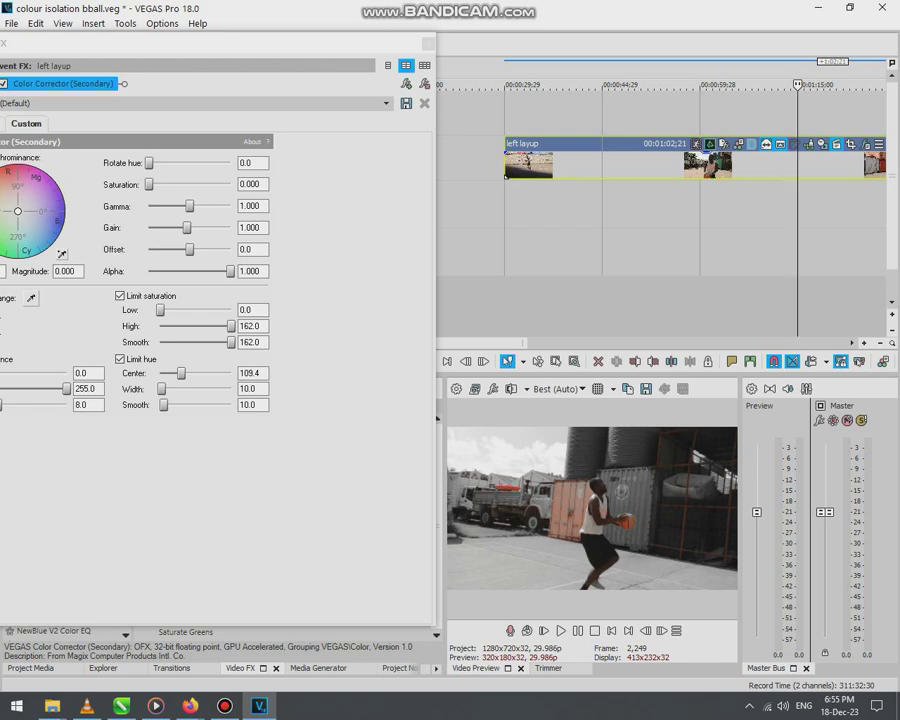
Step: Examine how well the ball stays isolated in further frames through the middle and end of the left layup clip
{"action": "left_click", "coordinate": [853, 165]}
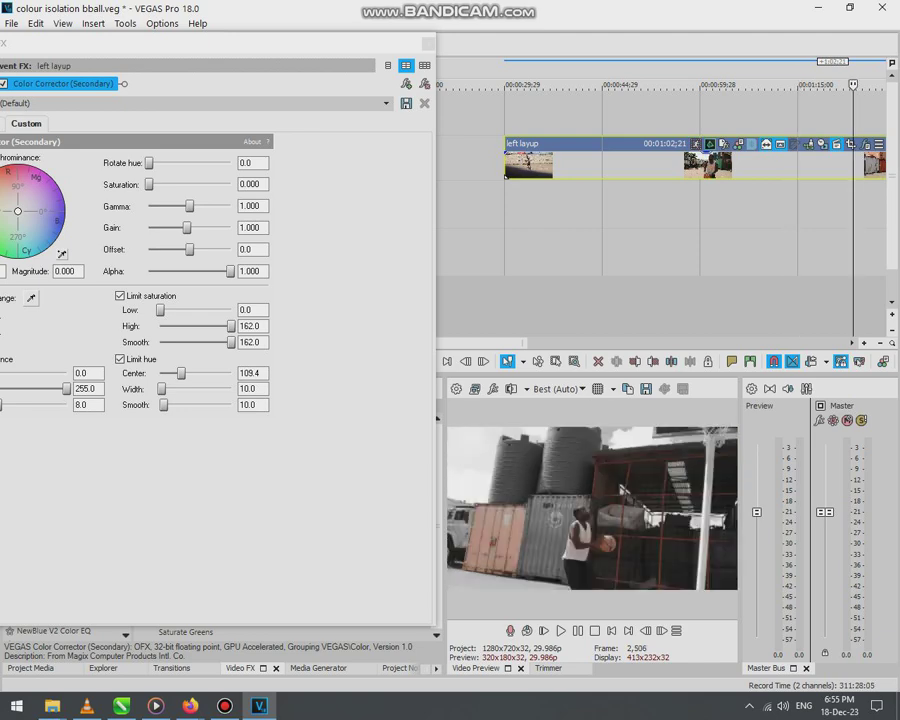
{"action": "scroll", "coordinate": [668, 180], "scroll_direction": "down", "scroll_amount": 5}
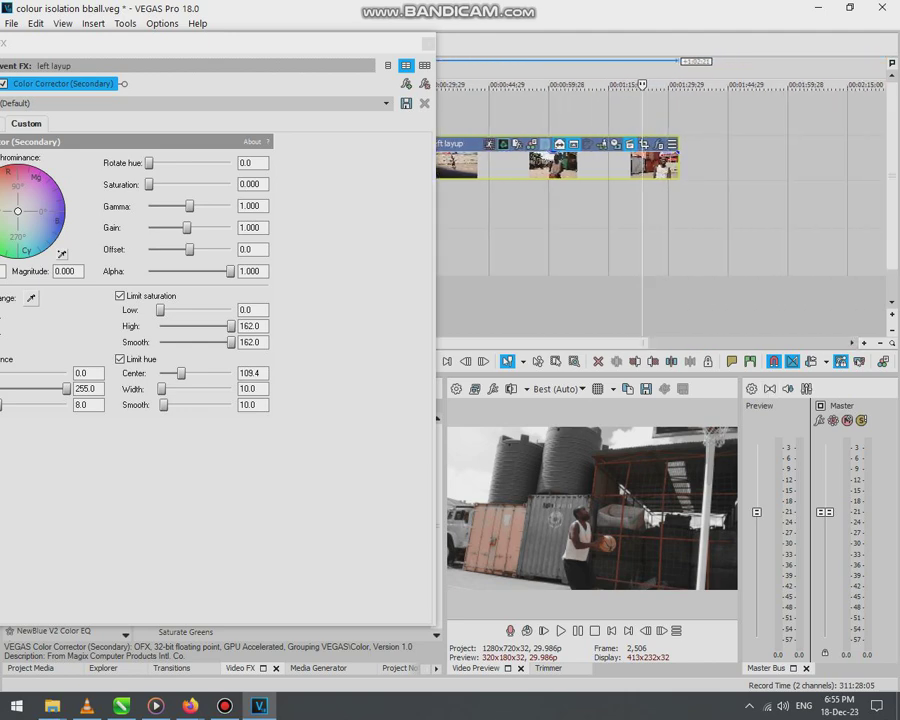
{"action": "left_click", "coordinate": [660, 168]}
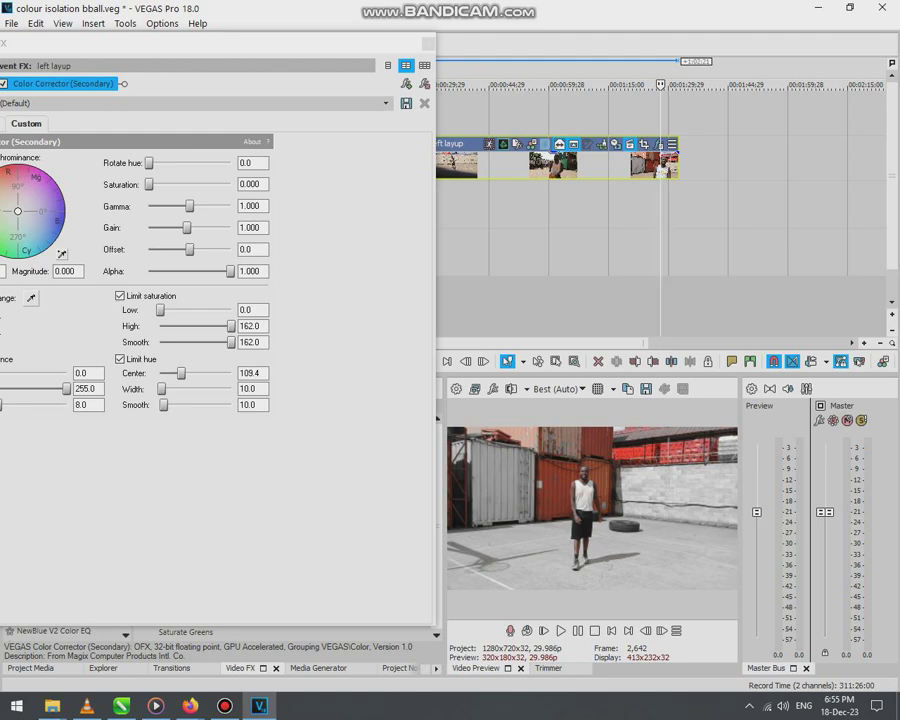
{"action": "left_click_drag", "start_coordinate": [200, 43], "coordinate": [218, 55]}
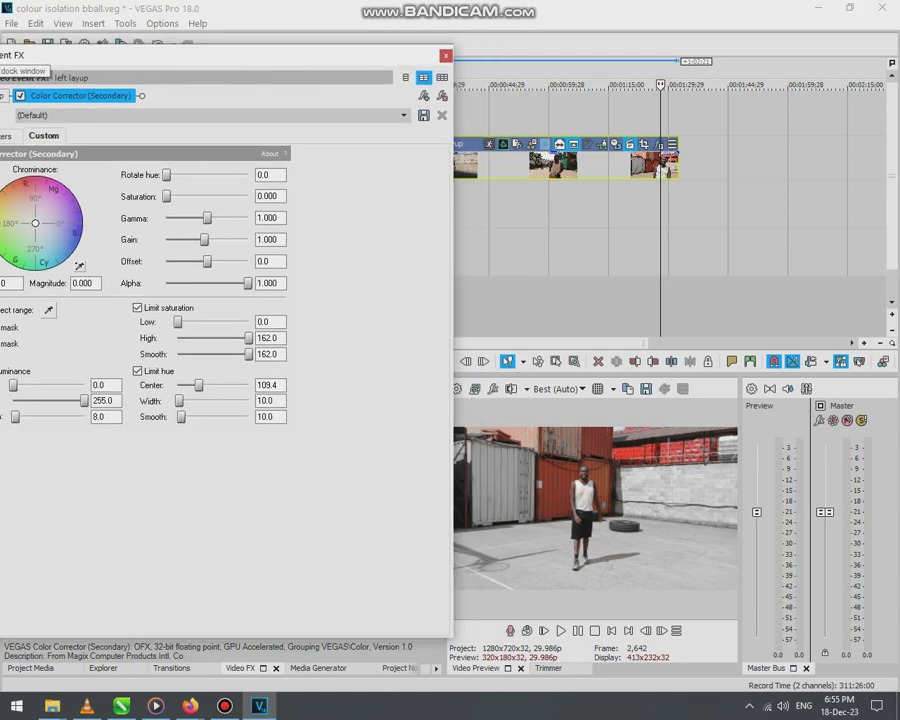
{"action": "left_click", "coordinate": [506, 85]}
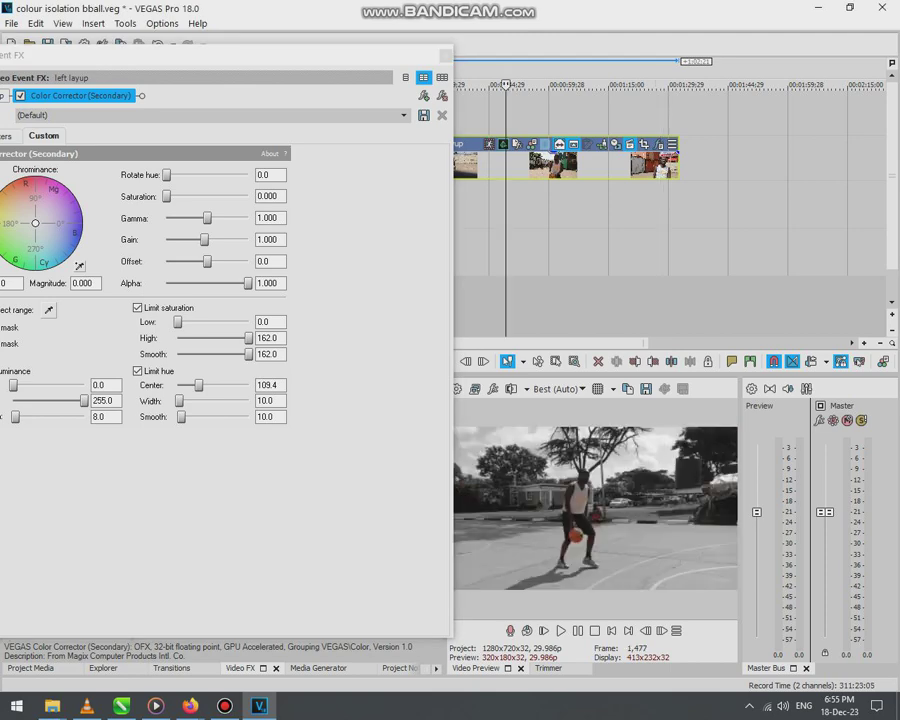
{"action": "left_click", "coordinate": [563, 85]}
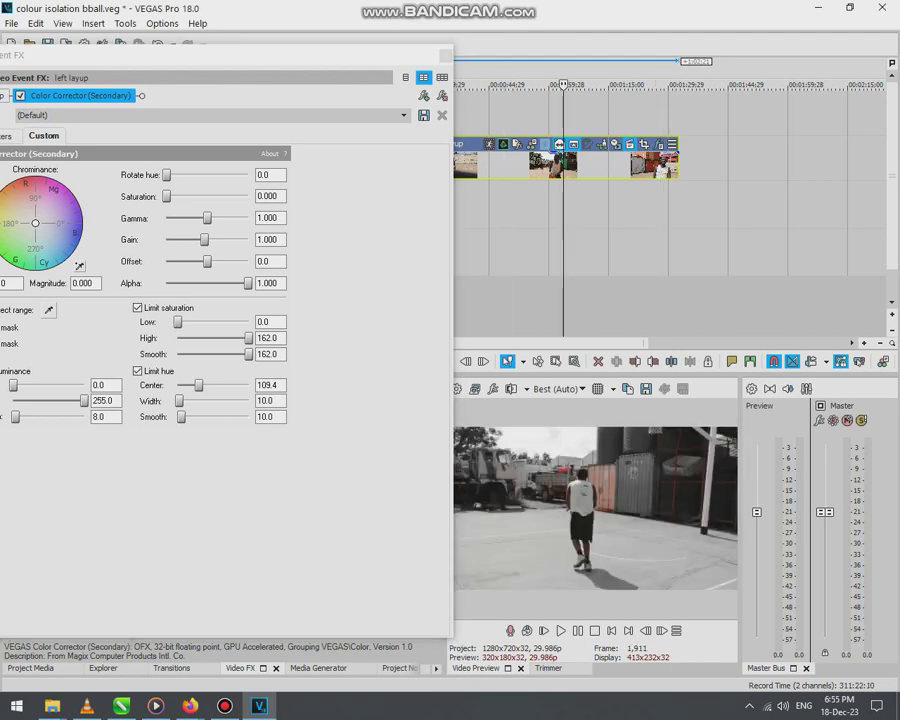
{"action": "left_click", "coordinate": [615, 85]}
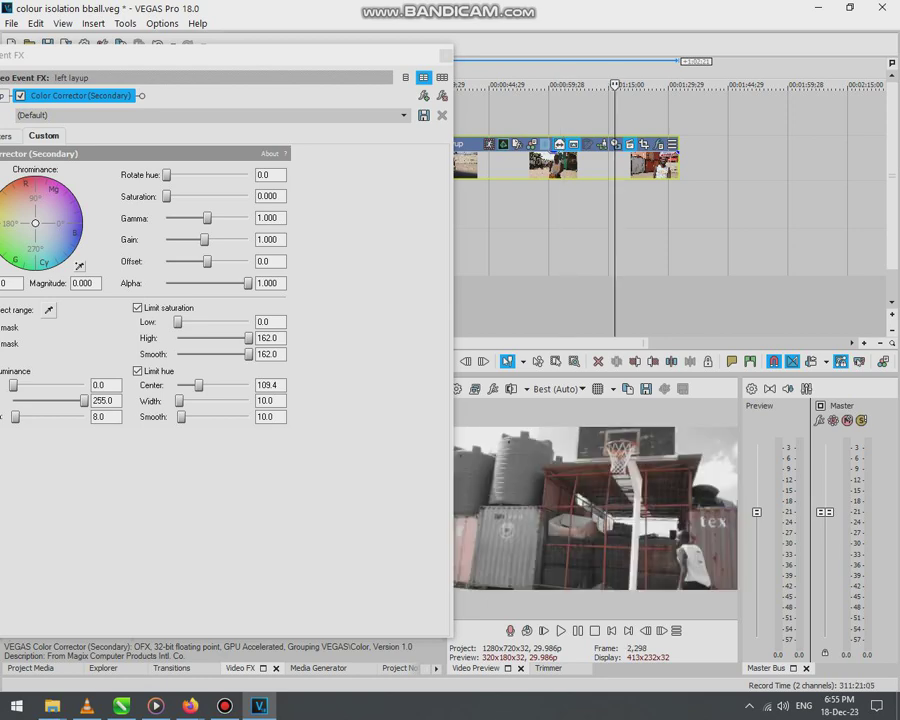
{"action": "left_click", "coordinate": [572, 85]}
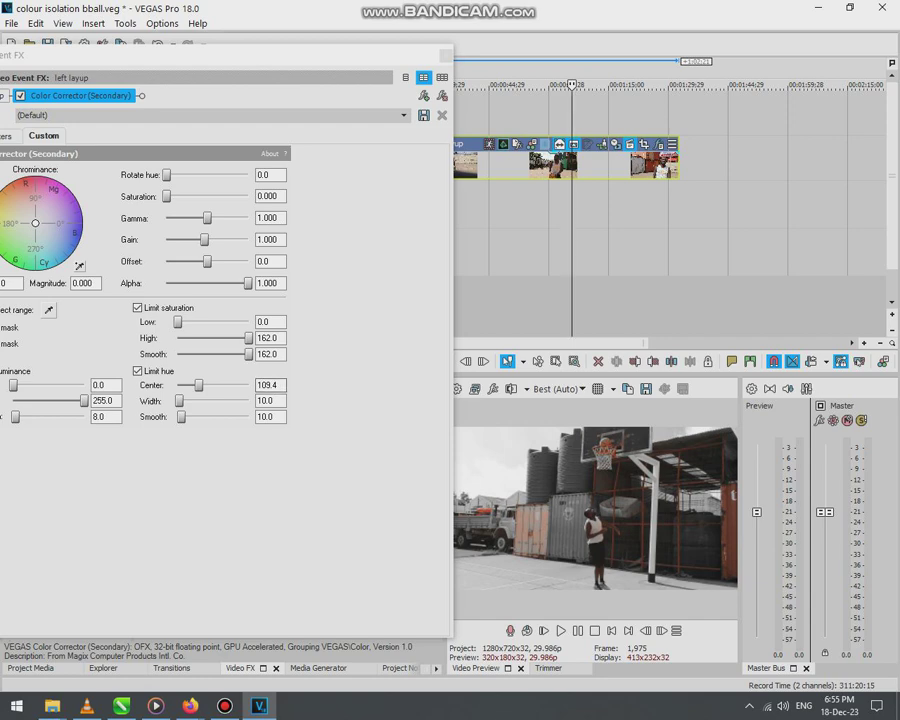
Step: Set the hue limit's Width to 10.6 and Smooth to 19.6, and close the effect settings
{"action": "left_click_drag", "start_coordinate": [179, 400], "coordinate": [179, 401]}
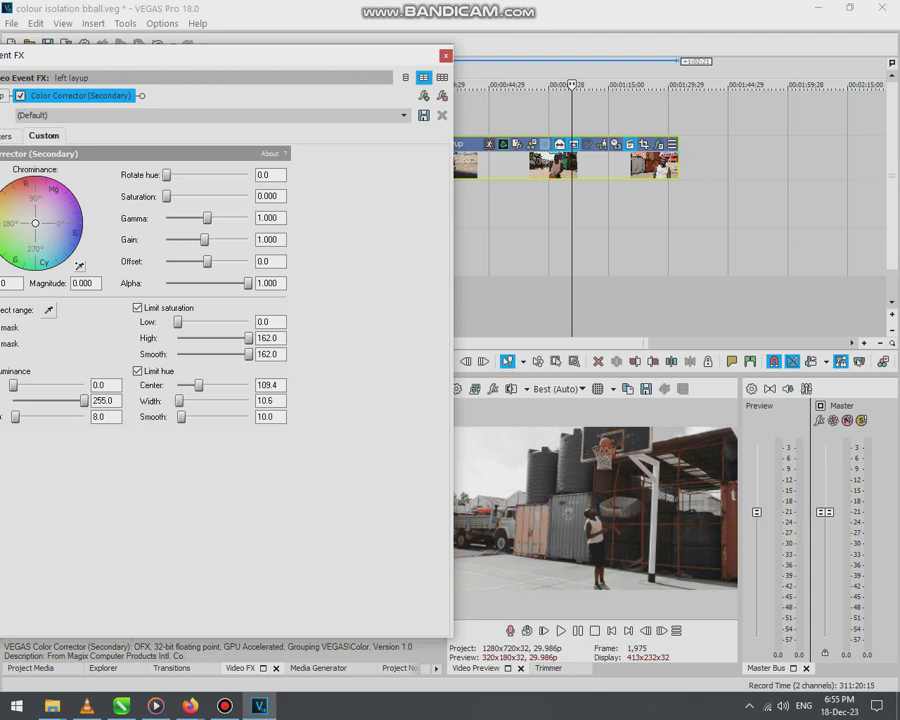
{"action": "left_click_drag", "start_coordinate": [181, 417], "coordinate": [184, 417]}
{"action": "mouse_move", "coordinate": [230, 55]}
{"action": "left_mouse_down"}
{"action": "mouse_move", "coordinate": [143, 60]}
{"action": "mouse_move", "coordinate": [261, 60]}
{"action": "mouse_move", "coordinate": [224, 68]}
{"action": "left_mouse_up"}
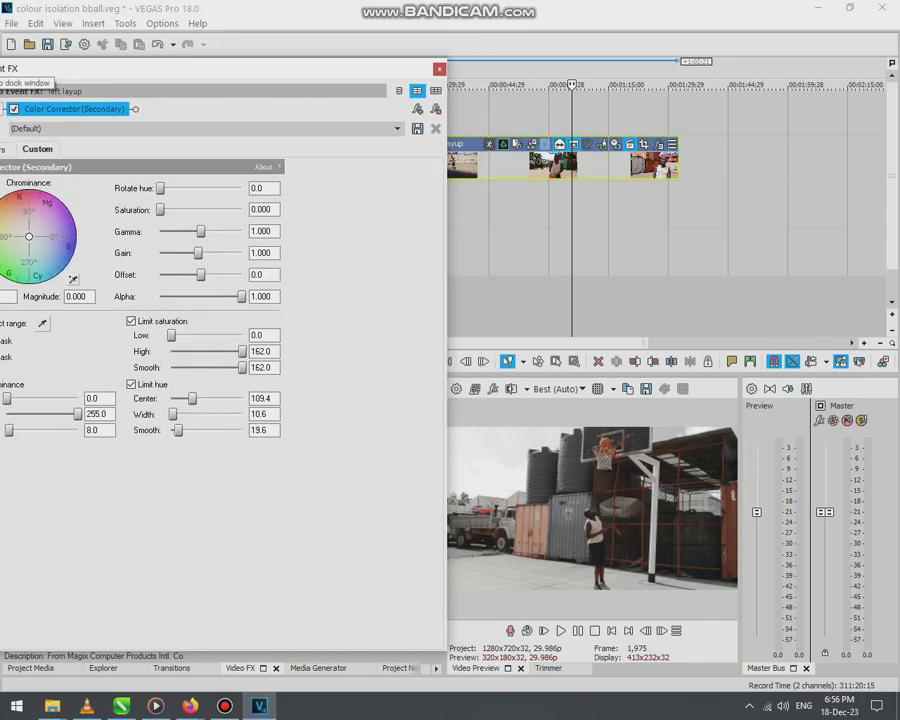
{"action": "left_click_drag", "start_coordinate": [90, 68], "coordinate": [32, 80]}
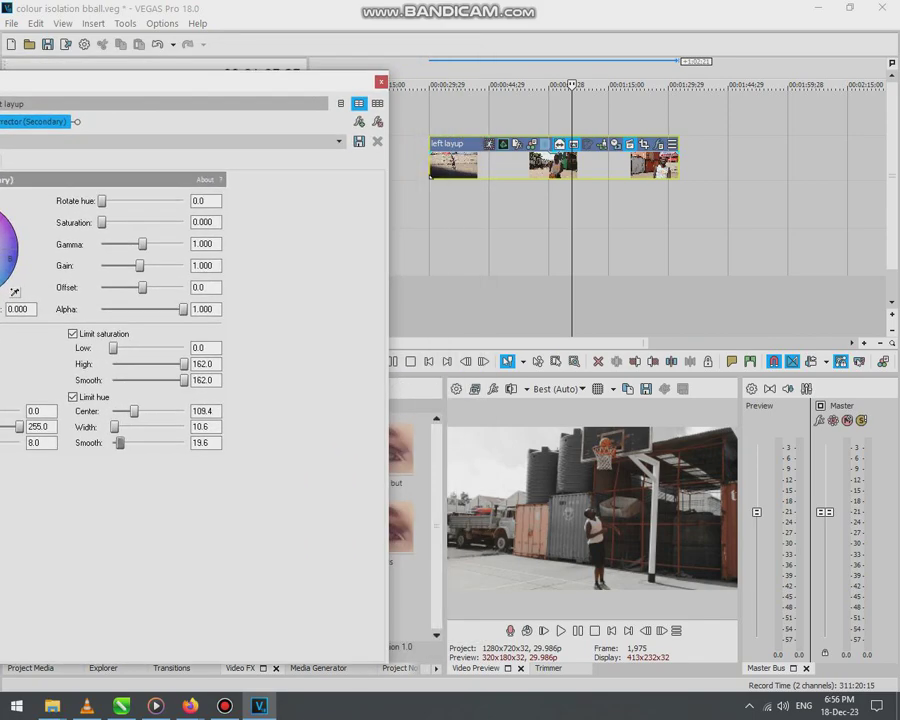
{"action": "left_click", "coordinate": [380, 82]}
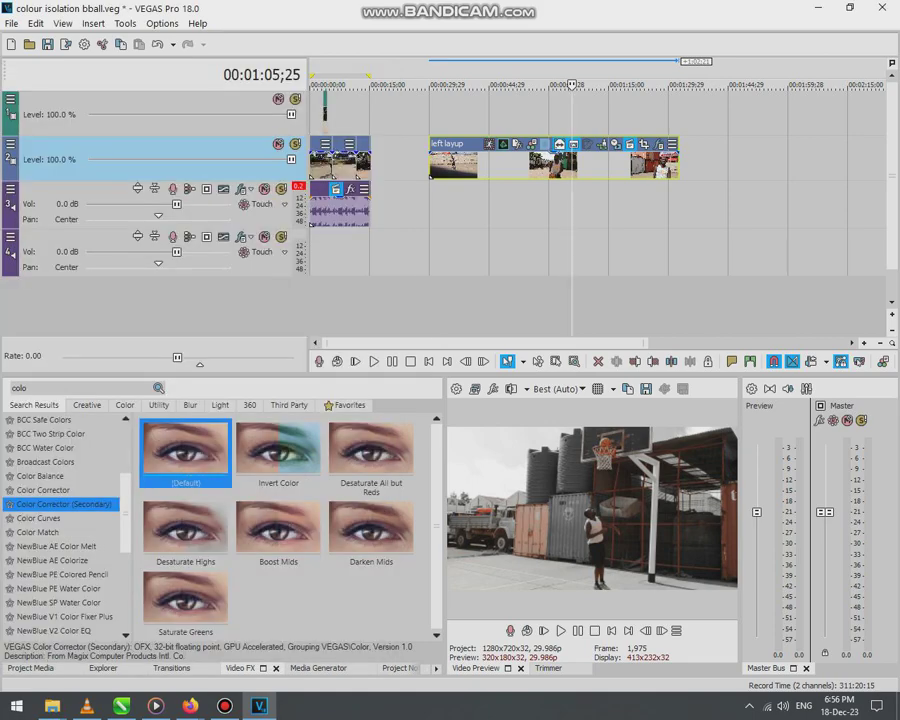
{"action": "key", "text": "ctrl+alt+Left"}
{"action": "key", "text": "Page_Down"}
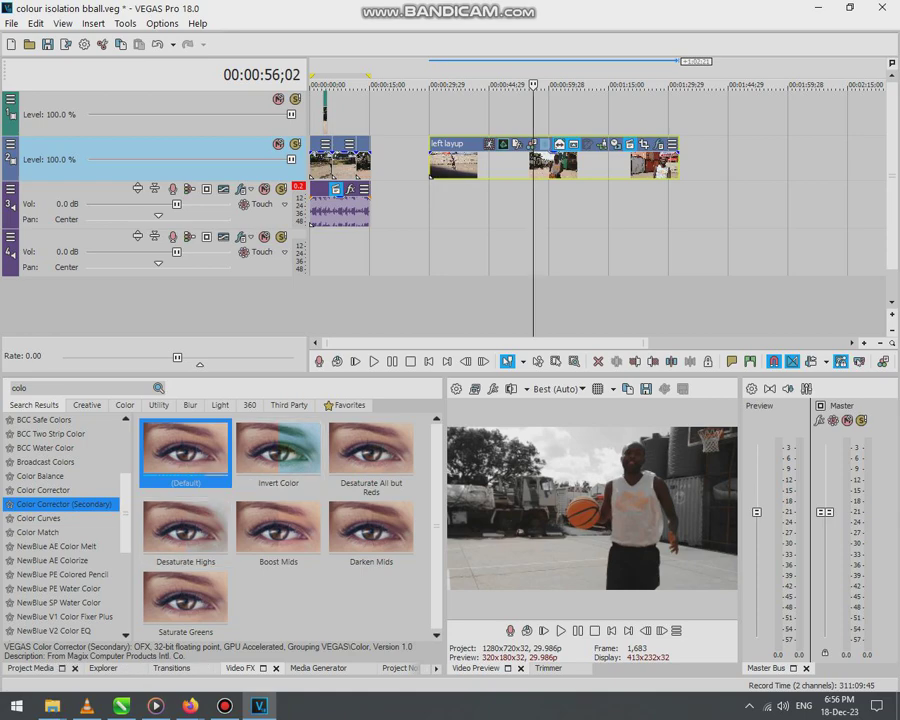
Step: Add only the audio of the My Life - Freestyle Rap Beat media to track 3, starting with the left layup clip
{"action": "left_click", "coordinate": [30, 668]}
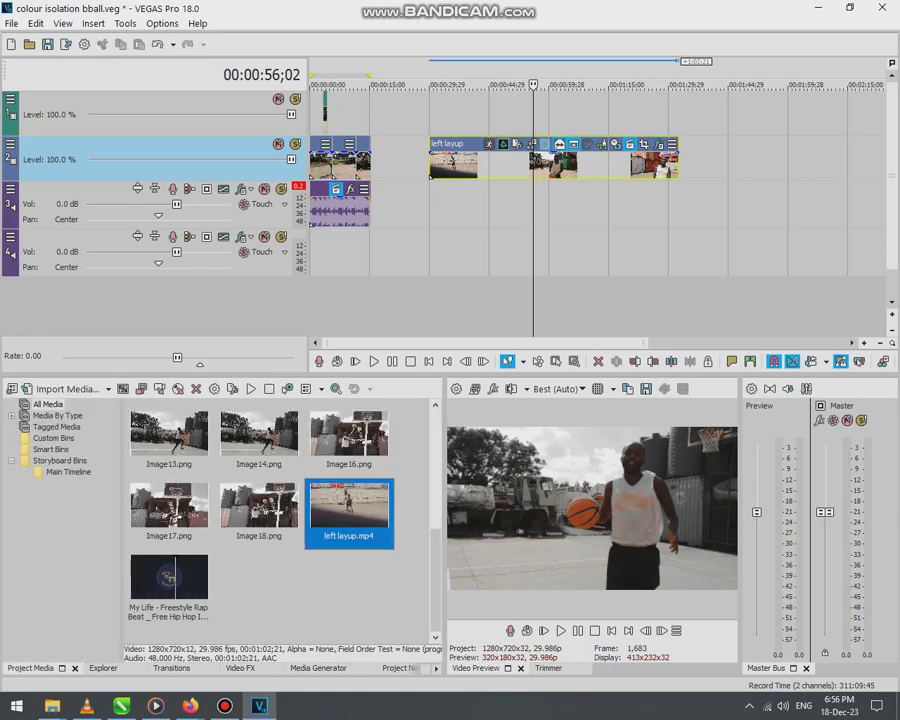
{"action": "left_click", "coordinate": [170, 578]}
{"action": "left_click_drag", "start_coordinate": [170, 578], "coordinate": [442, 217]}
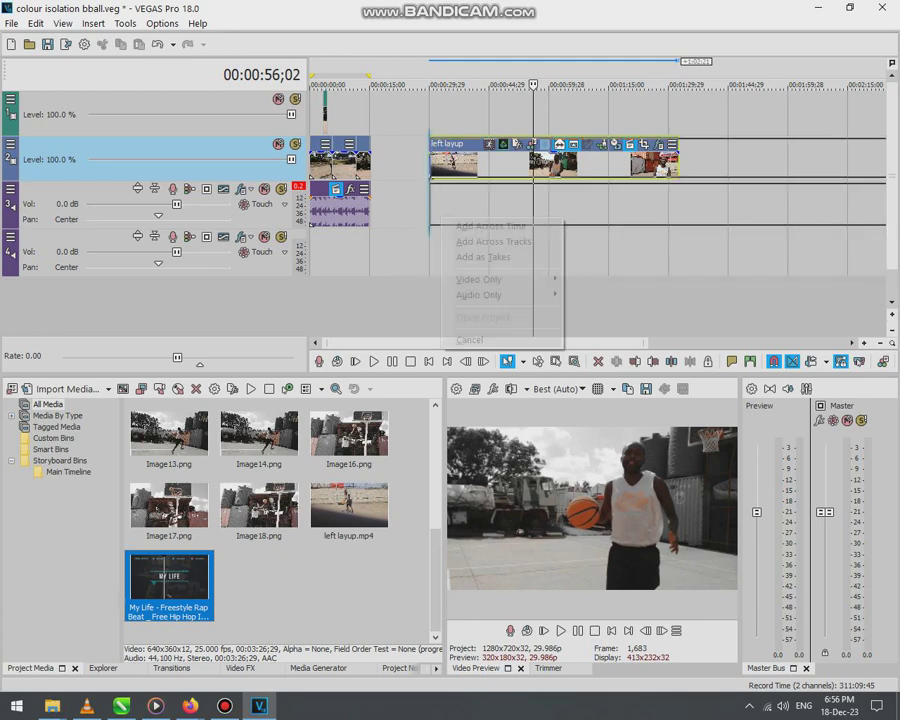
{"action": "mouse_move", "coordinate": [500, 295]}
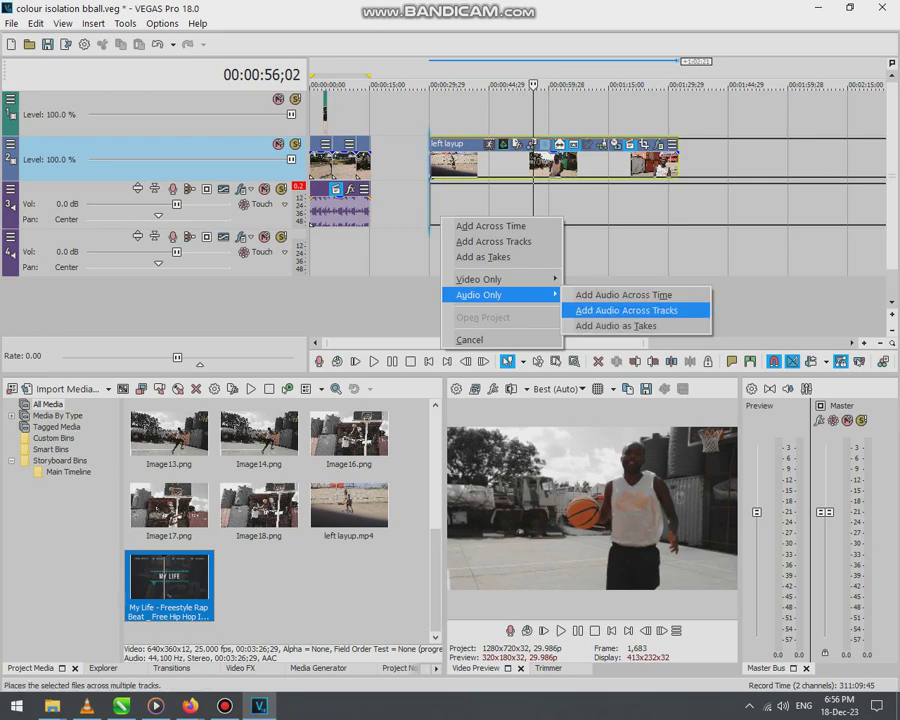
{"action": "left_click", "coordinate": [627, 310]}
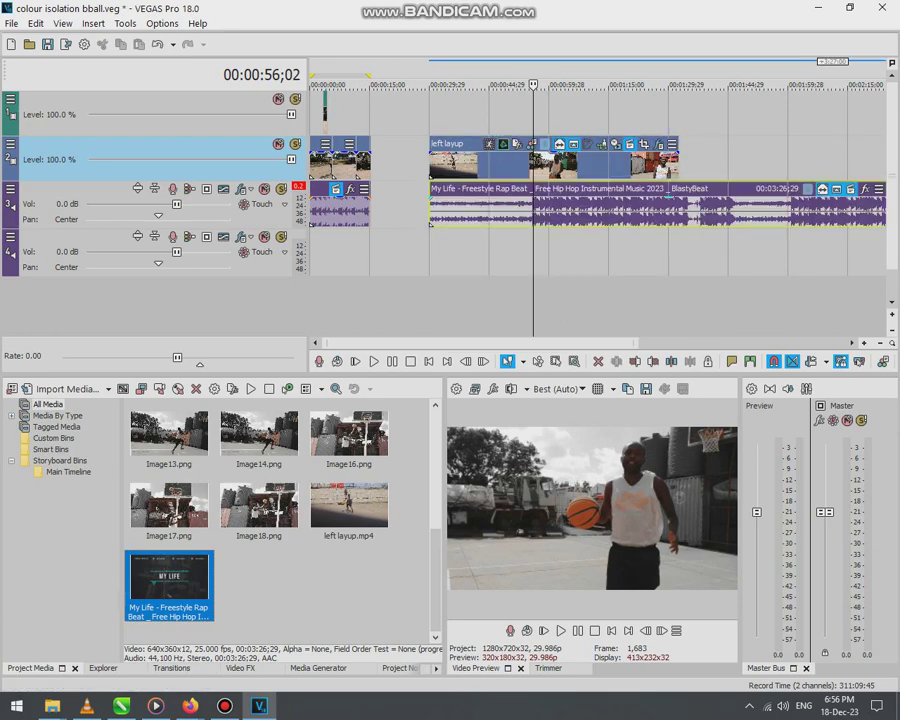
Step: Shift the music earlier to trim off its part before 00:00:26;18, and align the remaining audio with the left layup clip's start
{"action": "mouse_move", "coordinate": [660, 196]}
{"action": "left_mouse_down"}
{"action": "mouse_move", "coordinate": [553, 196]}
{"action": "mouse_move", "coordinate": [676, 196]}
{"action": "left_mouse_up"}
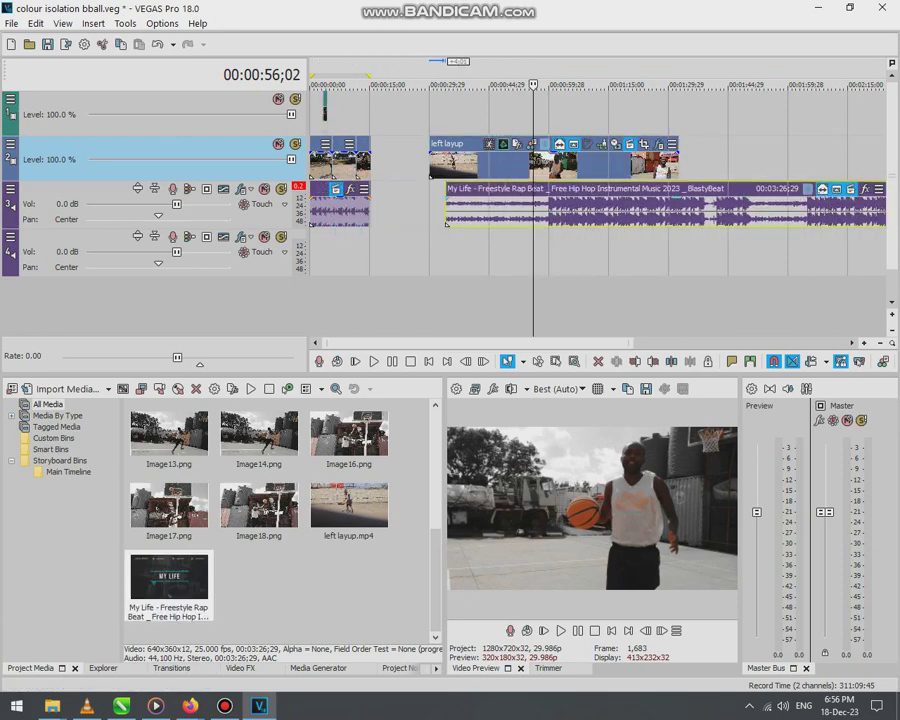
{"action": "left_click_drag", "start_coordinate": [456, 205], "coordinate": [336, 205]}
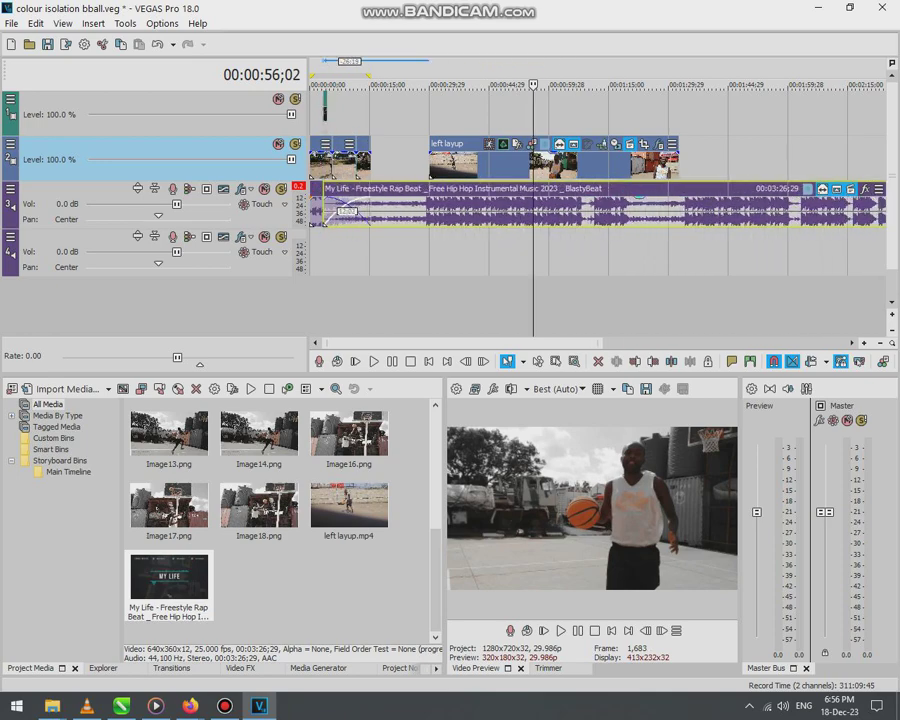
{"action": "left_click", "coordinate": [416, 205]}
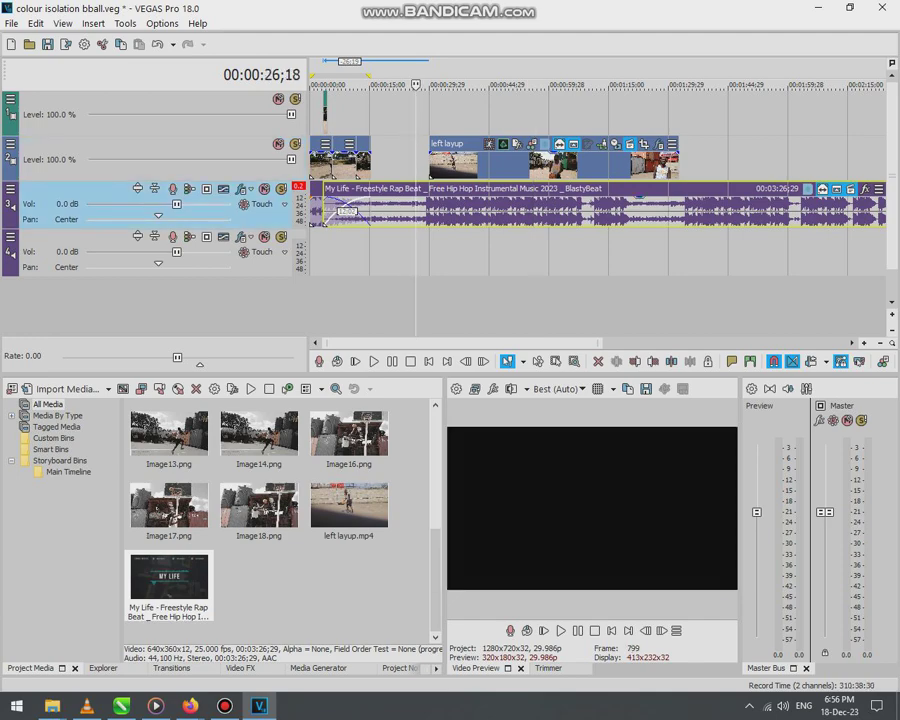
{"action": "key", "text": "s"}
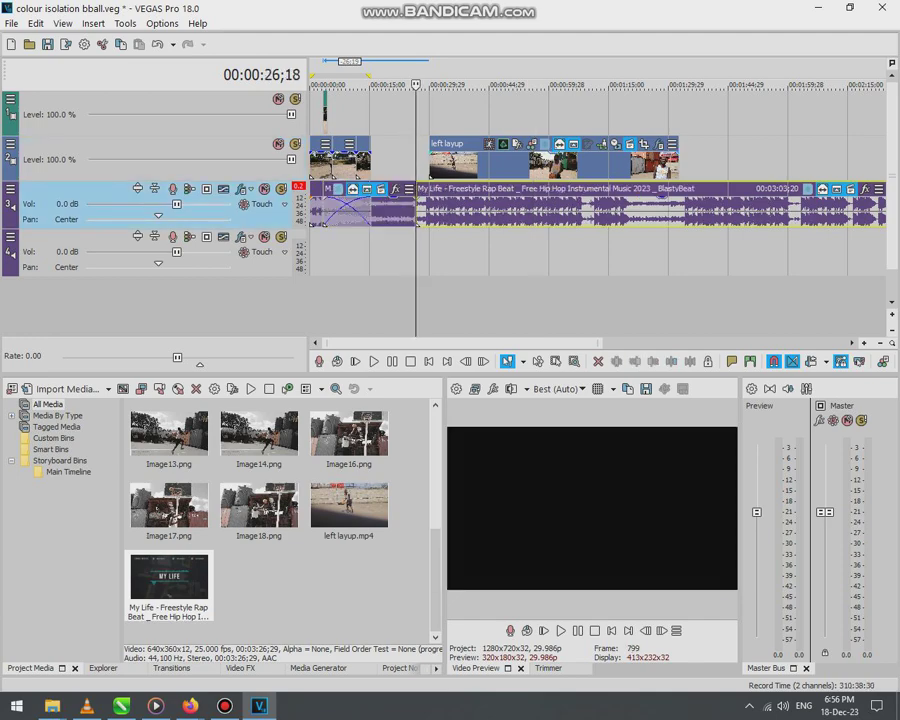
{"action": "left_click", "coordinate": [394, 207]}
{"action": "key", "text": "Delete"}
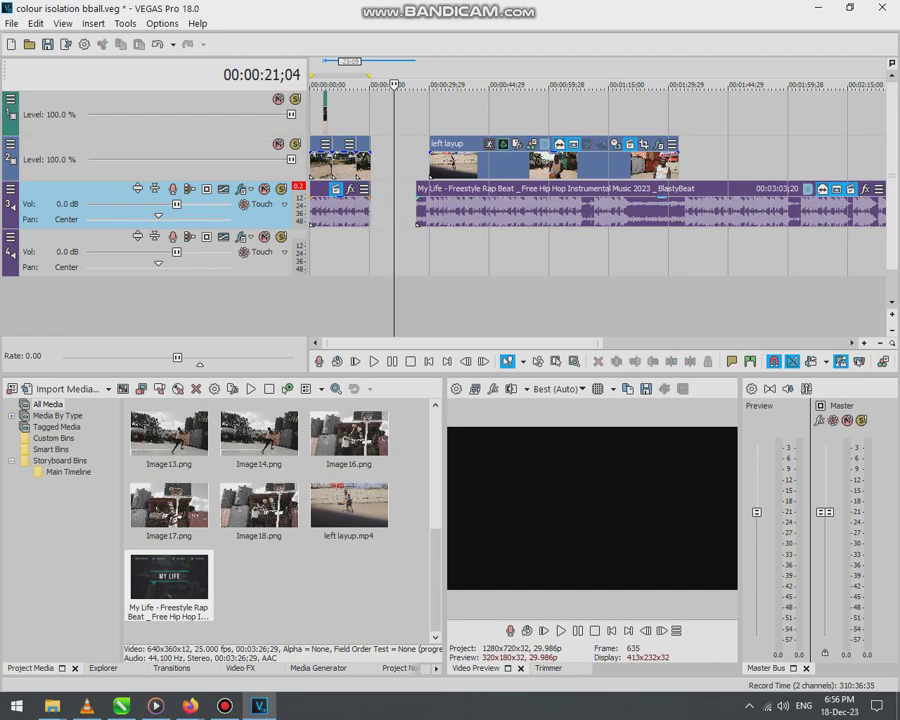
{"action": "left_click_drag", "start_coordinate": [460, 207], "coordinate": [474, 207]}
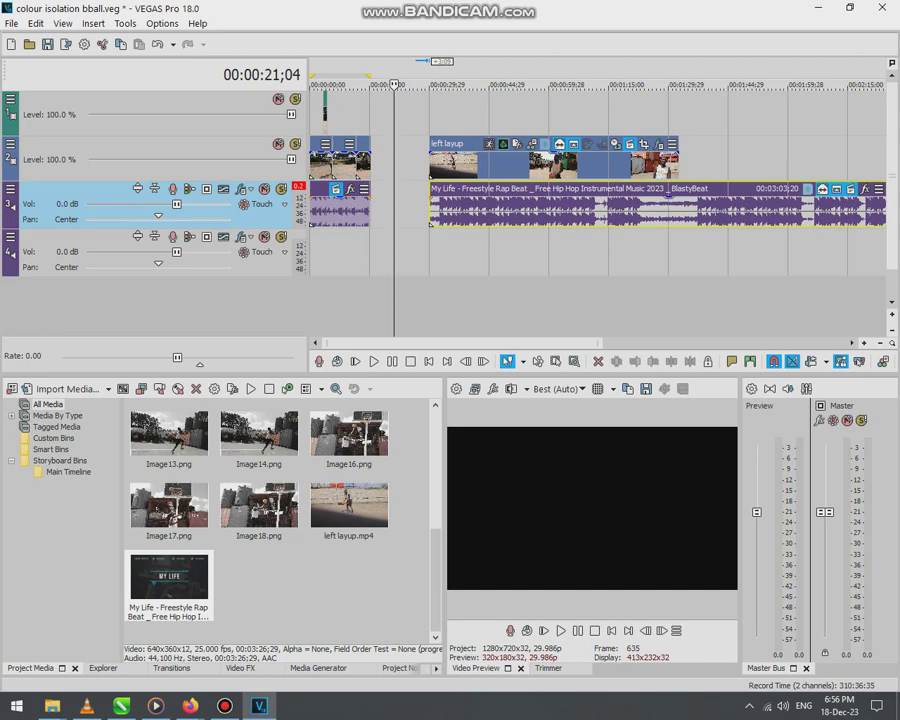
Step: Play back the left layup clip with its music from 00:00:49;27
{"action": "key", "text": "ctrl+alt+Right"}
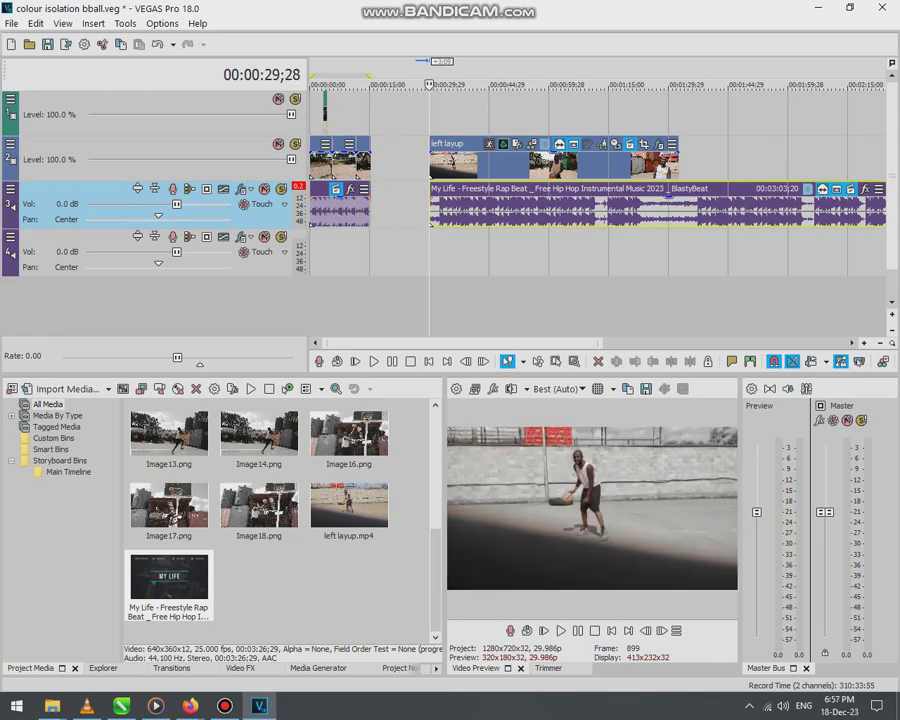
{"action": "left_click", "coordinate": [509, 85]}
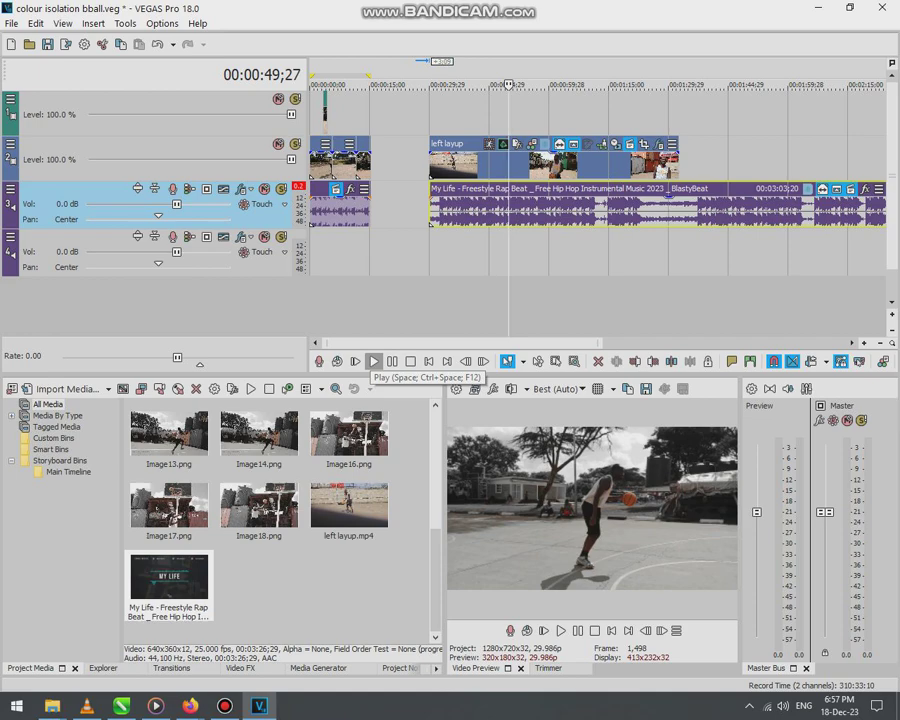
{"action": "left_click", "coordinate": [373, 362]}
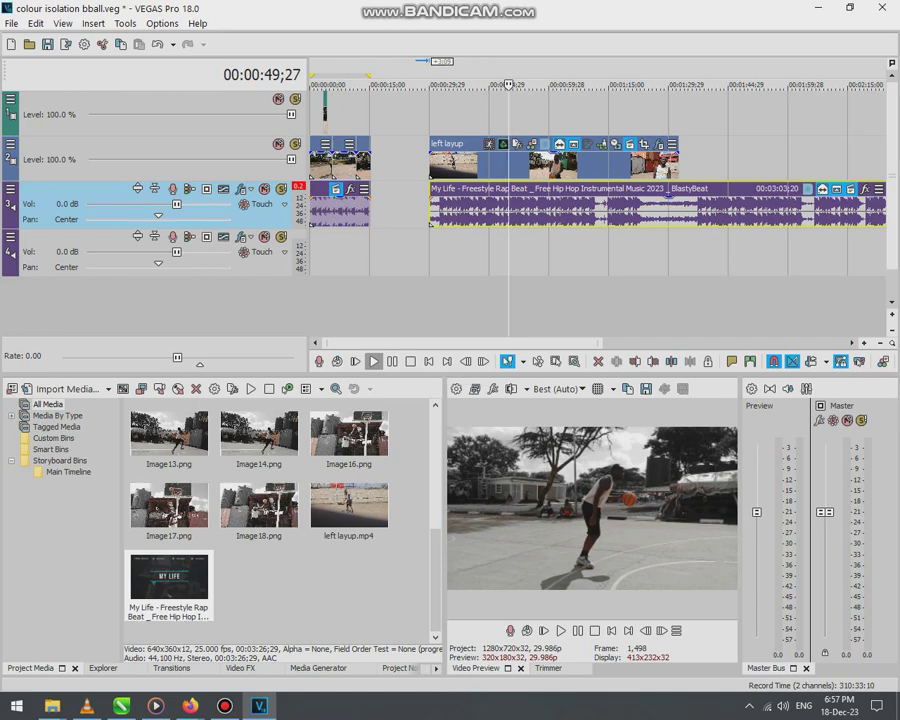